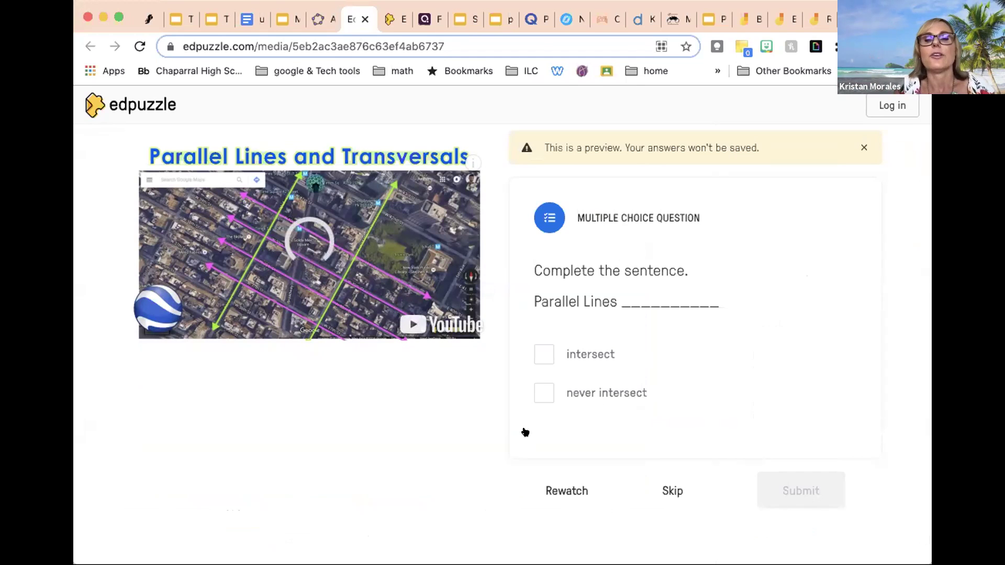
# Step: Submit "never intersect" as the answer to the parallel lines question and switch to the Geometry A Edpuzzle gradebook
pyautogui.click(540, 392)
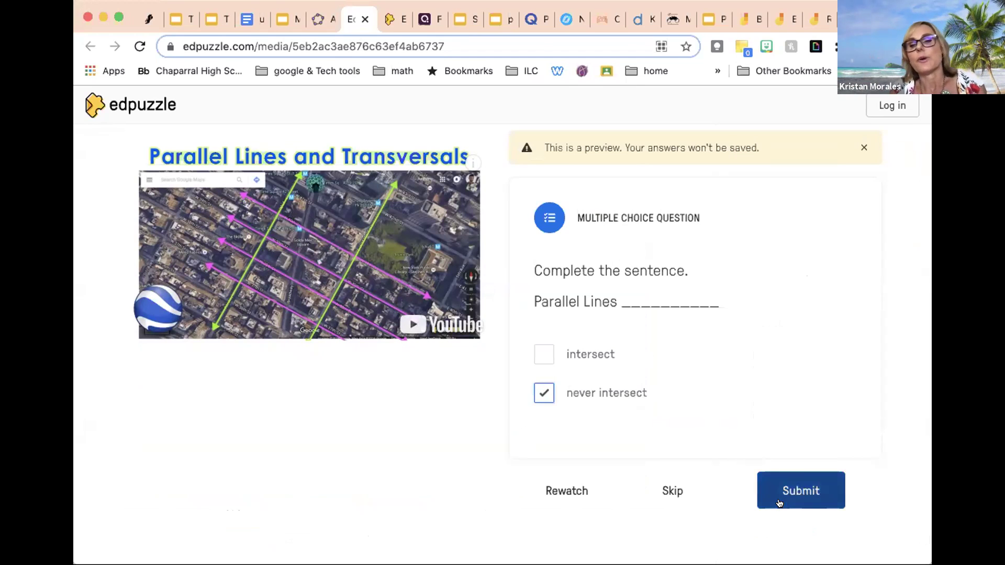
pyautogui.click(810, 482)
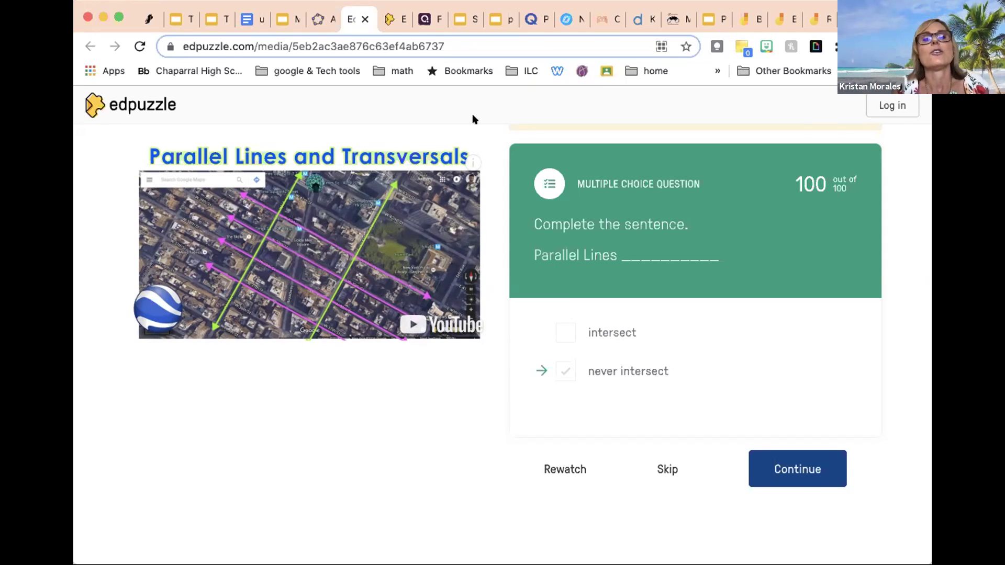
pyautogui.click(390, 20)
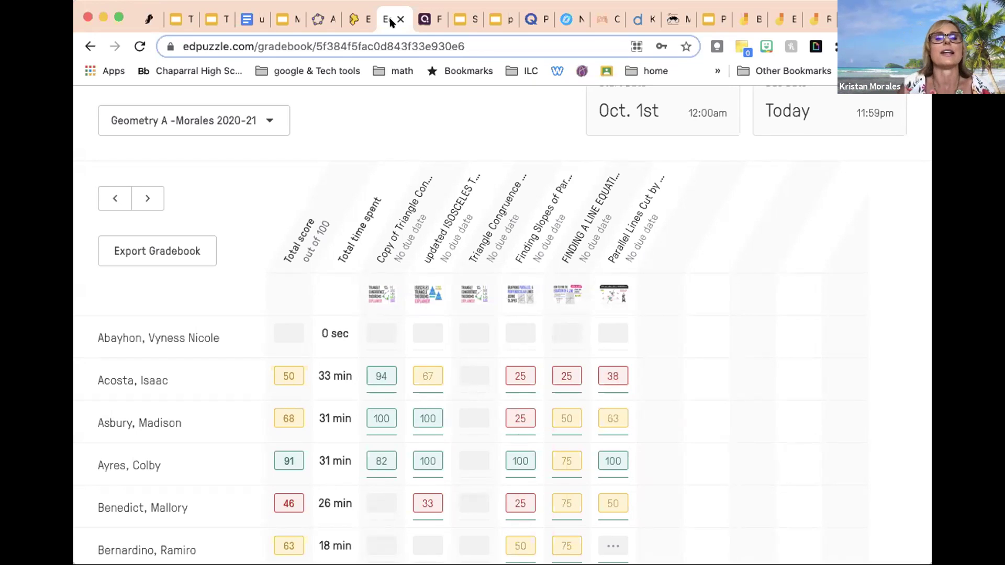
# Step: Return to the Google Slides presentation and advance to slide 16 on Quizizz, Sketch & Tell and Quizlet
pyautogui.click(215, 21)
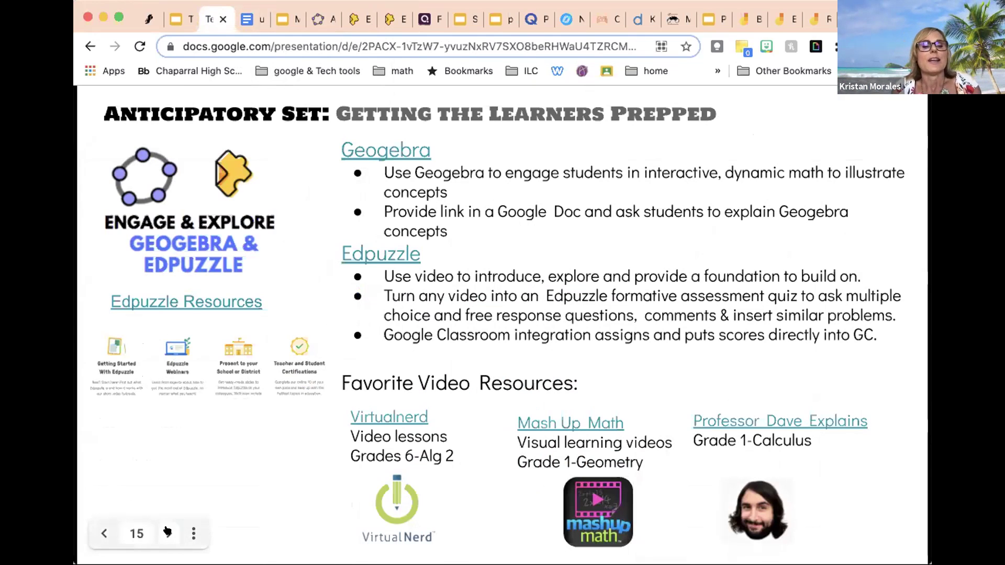
pyautogui.click(168, 533)
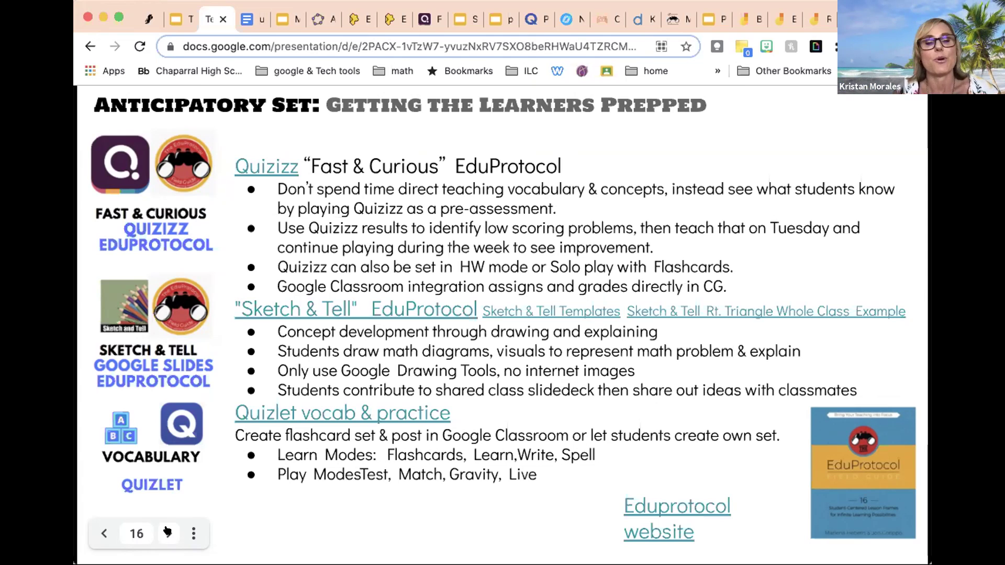
# Step: Switch to Quizizz and set up a Classic live session of the "F & C: Parallel lines & transversals" quiz without creating an account
pyautogui.click(429, 21)
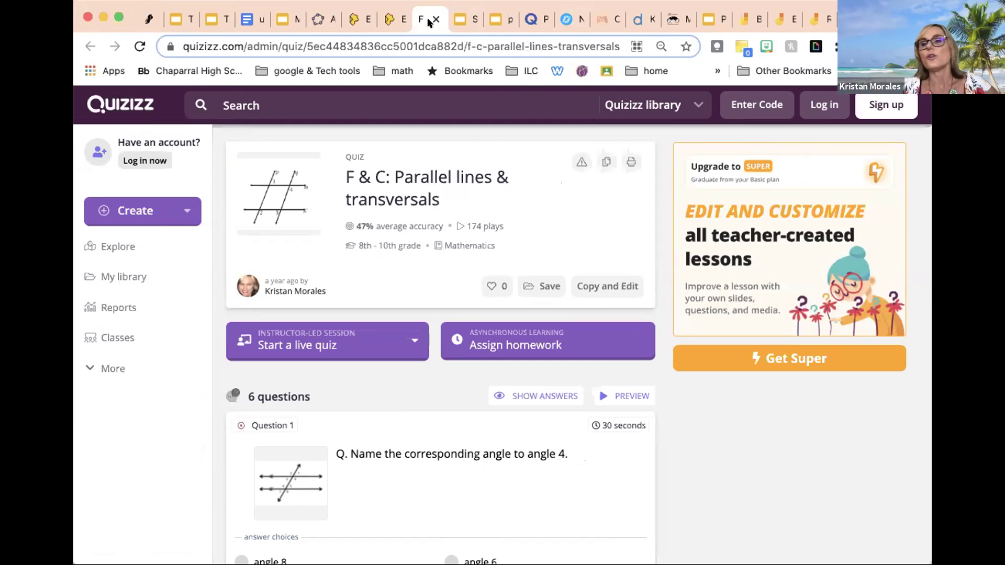
pyautogui.click(309, 344)
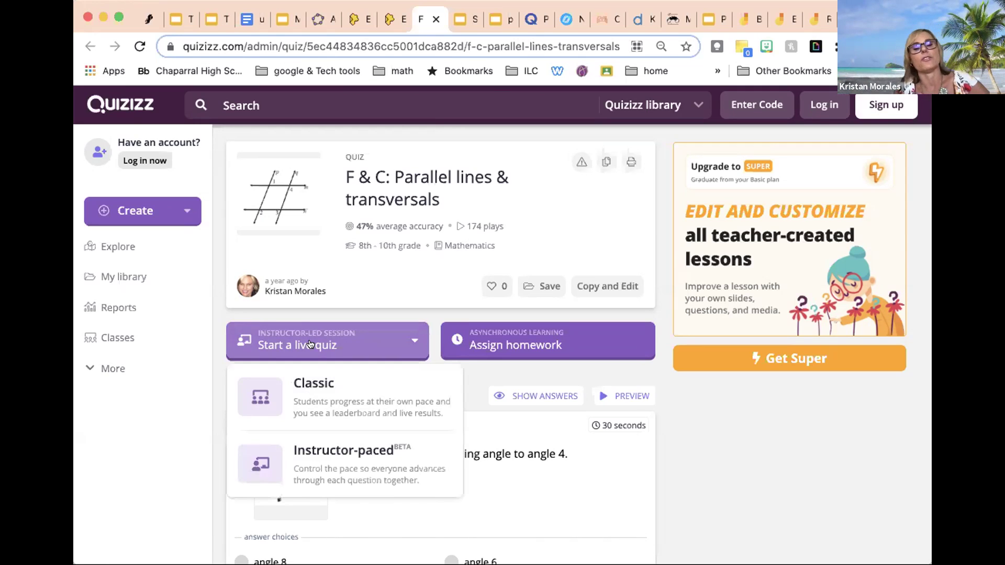
pyautogui.click(312, 382)
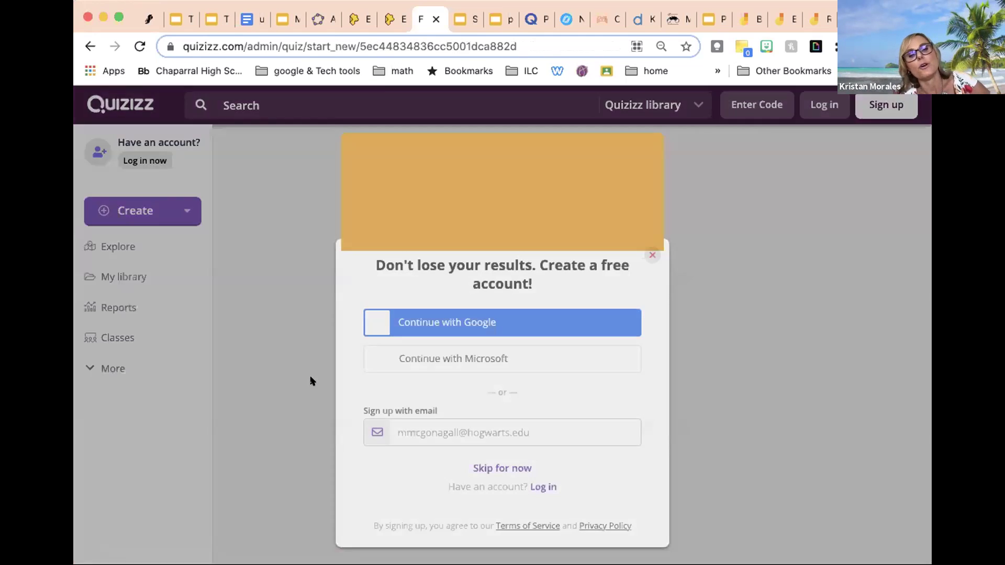
pyautogui.click(651, 255)
pyautogui.click(609, 214)
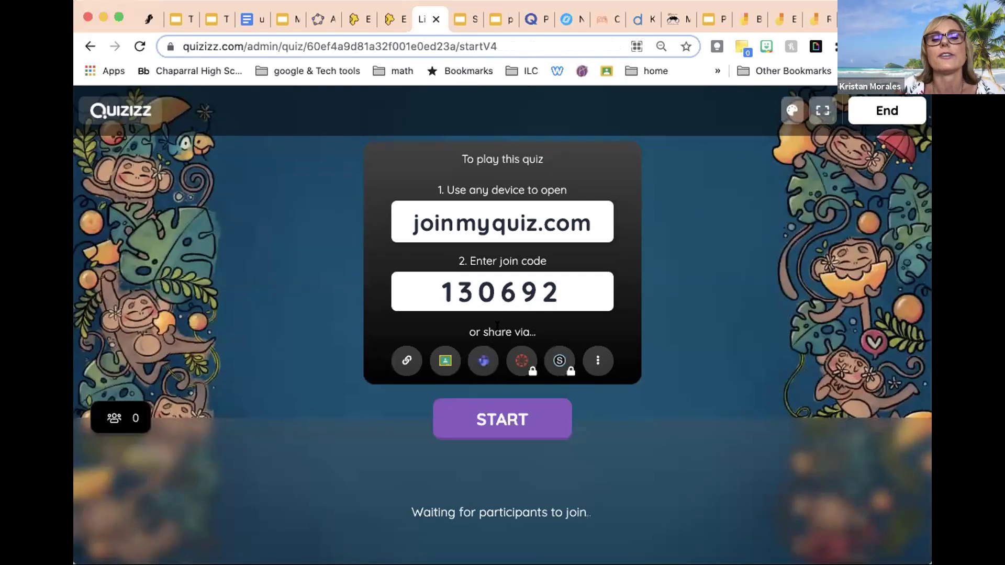
# Step: Copy the live quiz's join link from the sharing options and close the share dialog
pyautogui.click(598, 361)
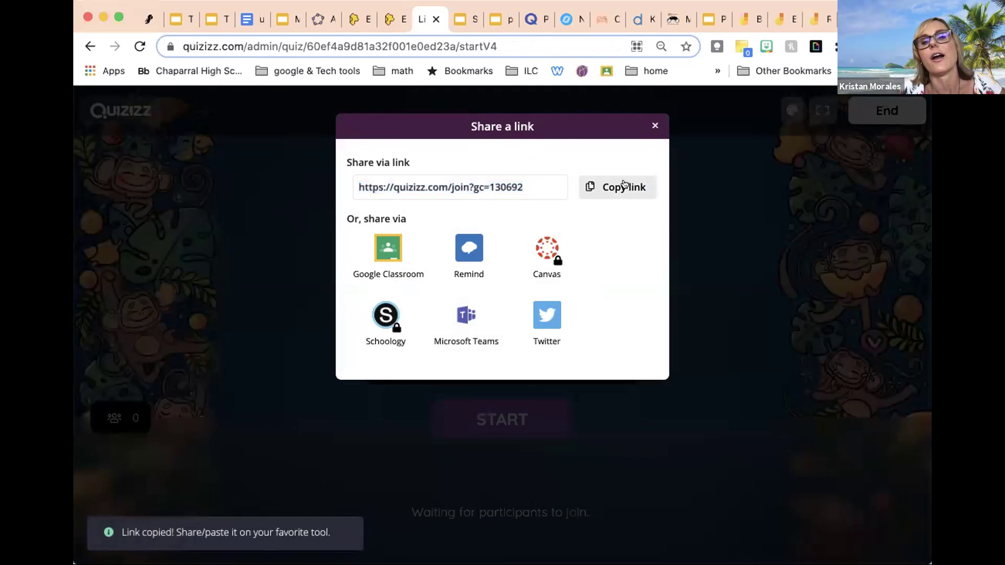
pyautogui.click(624, 185)
pyautogui.click(655, 126)
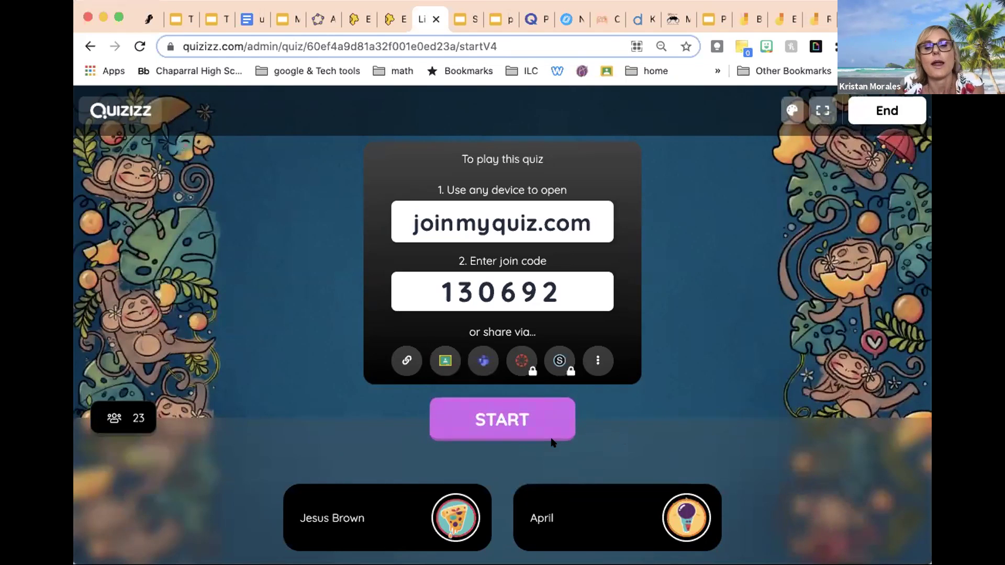
# Step: Start the live quiz for the joined participants and end the session once most have finished
pyautogui.click(501, 417)
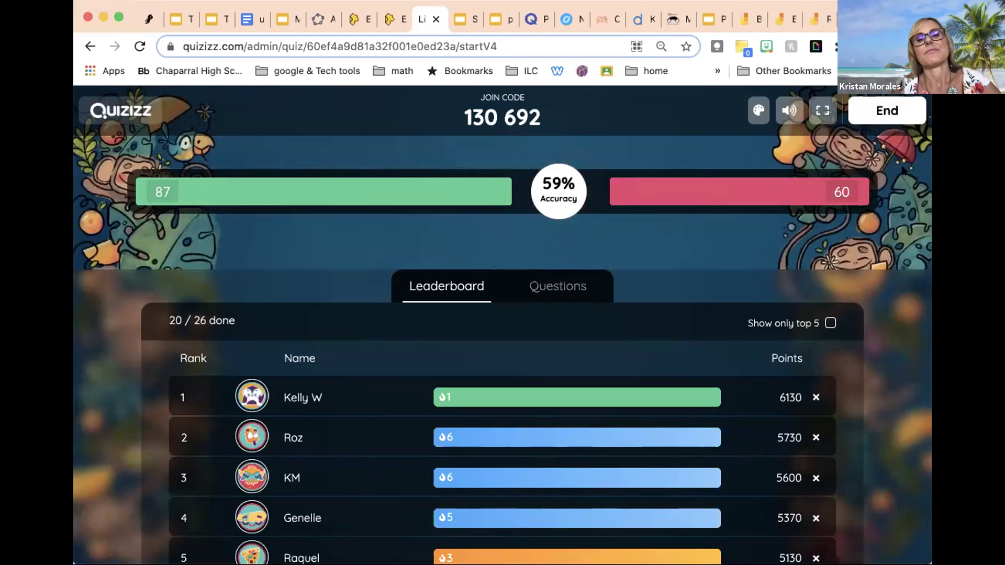
pyautogui.click(879, 111)
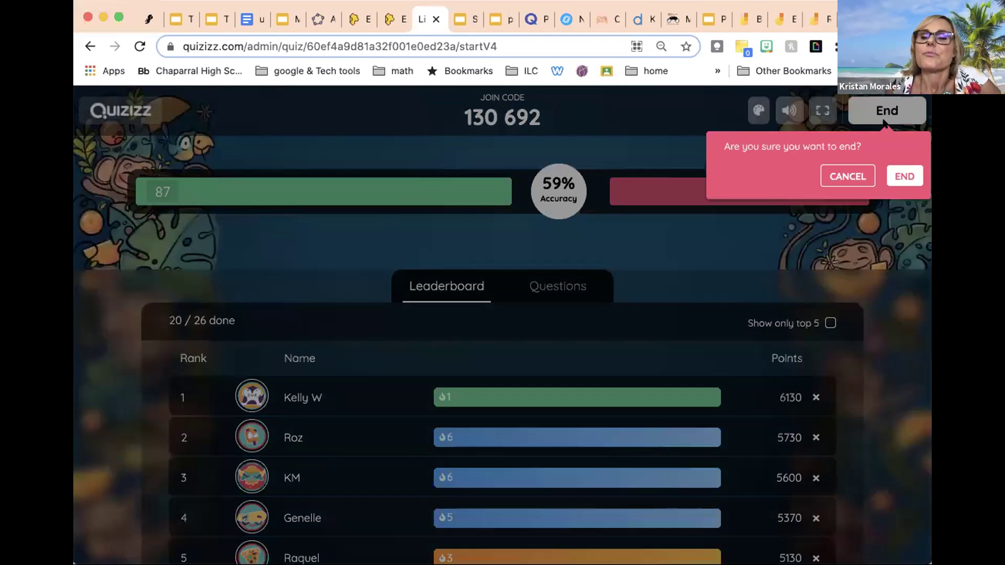
pyautogui.click(901, 176)
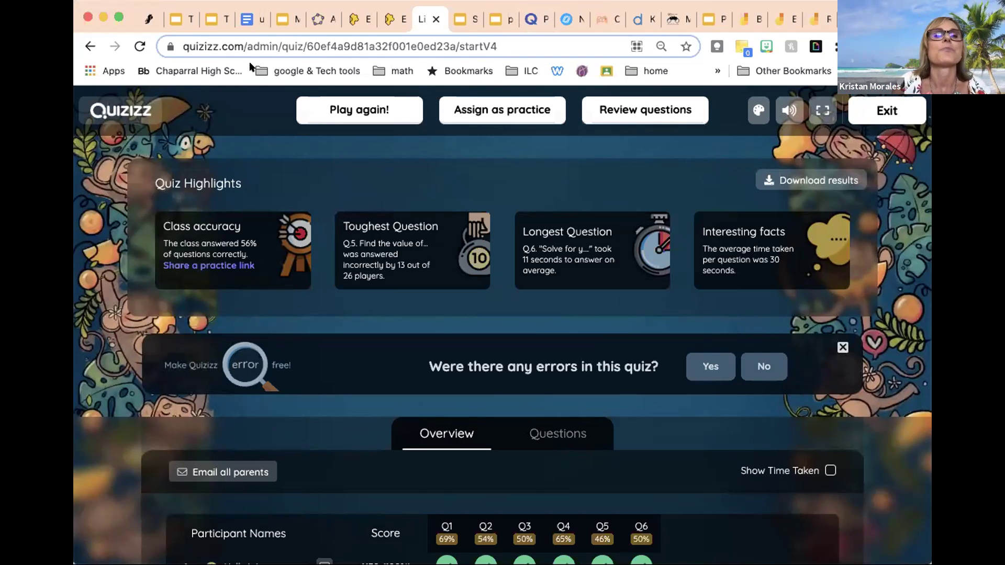
# Step: Go back to the presentation and open the "Sketch & Tell Parallel Lines & Transversals" deck in Google Slides
pyautogui.click(216, 19)
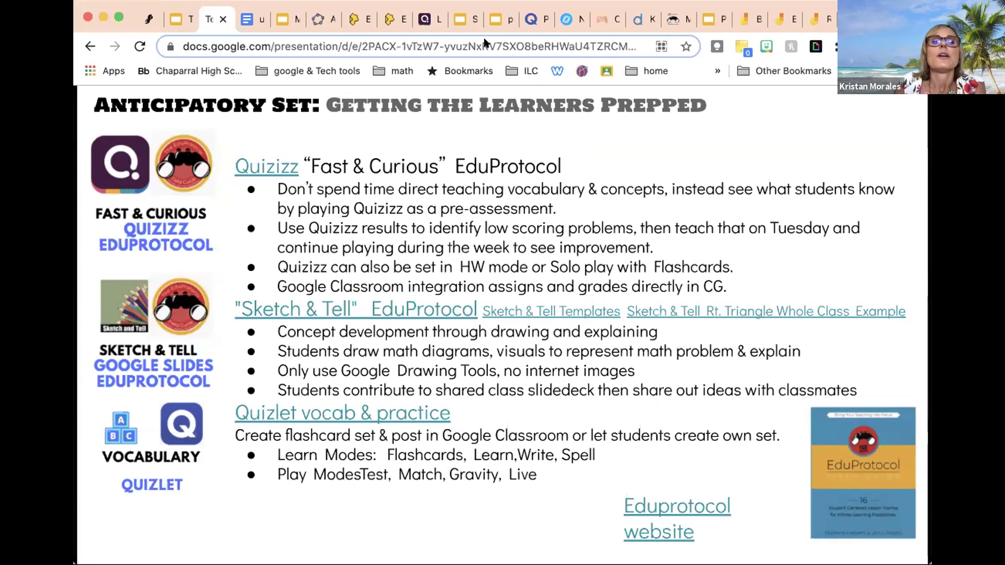
pyautogui.click(463, 20)
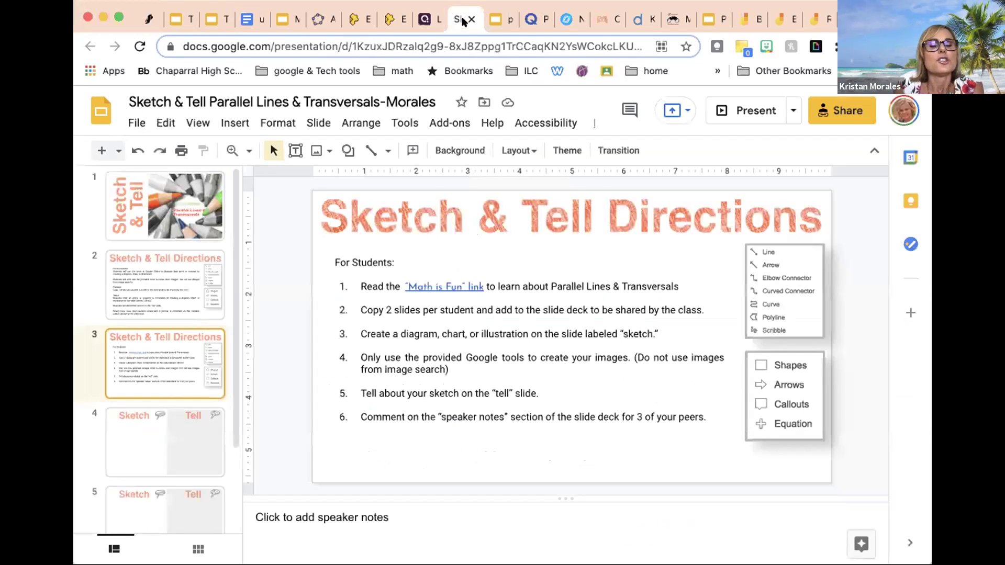
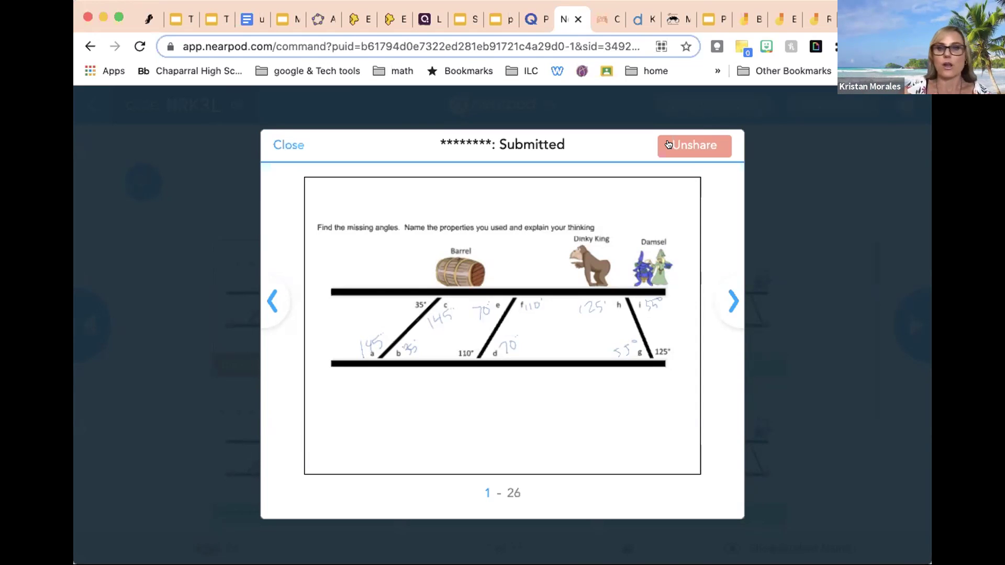
# Step: Stop sharing the submitted missing-angles drawing in Nearpod, close it and look through the class's drawings
pyautogui.click(669, 144)
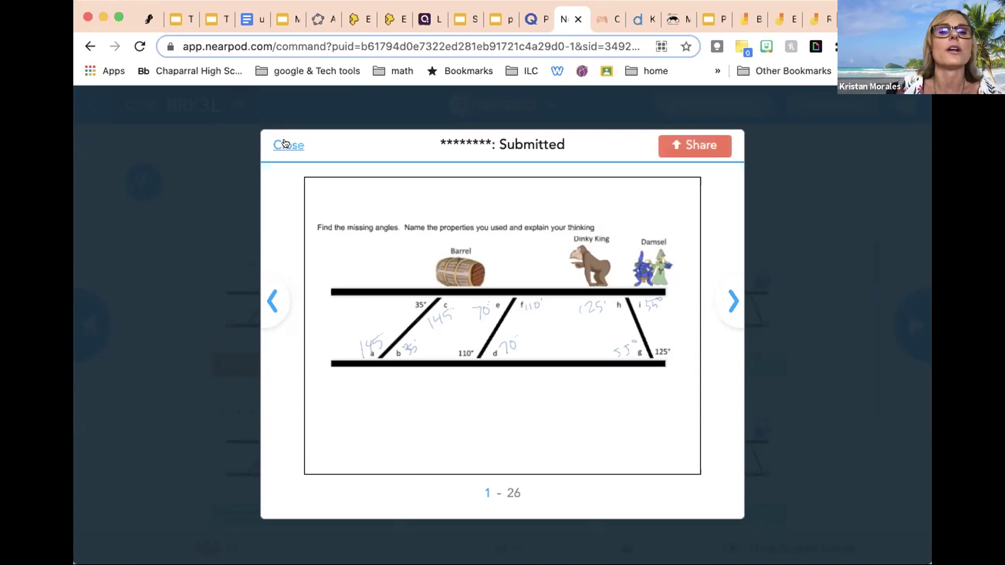
pyautogui.click(286, 143)
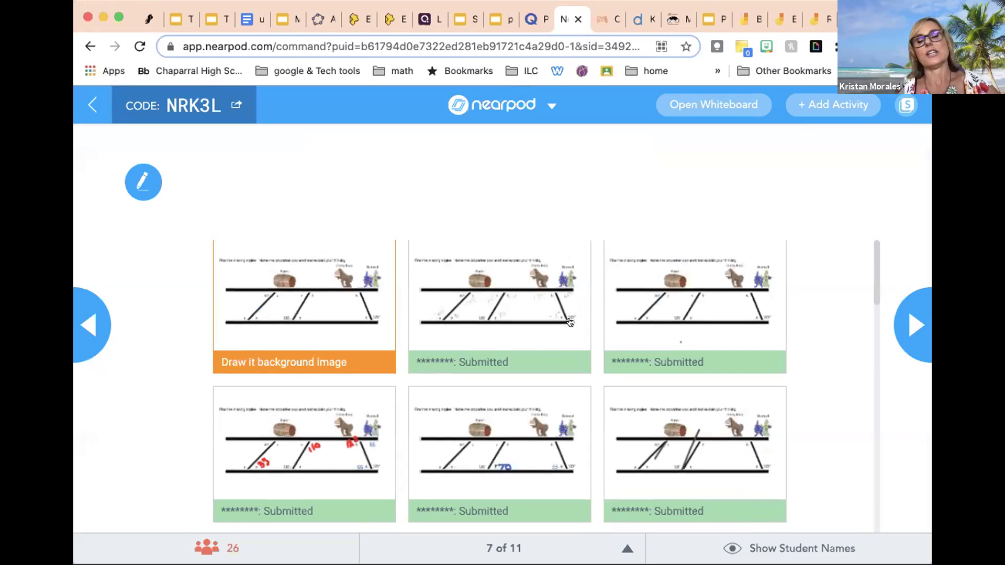
pyautogui.scroll(-10, 571, 321)
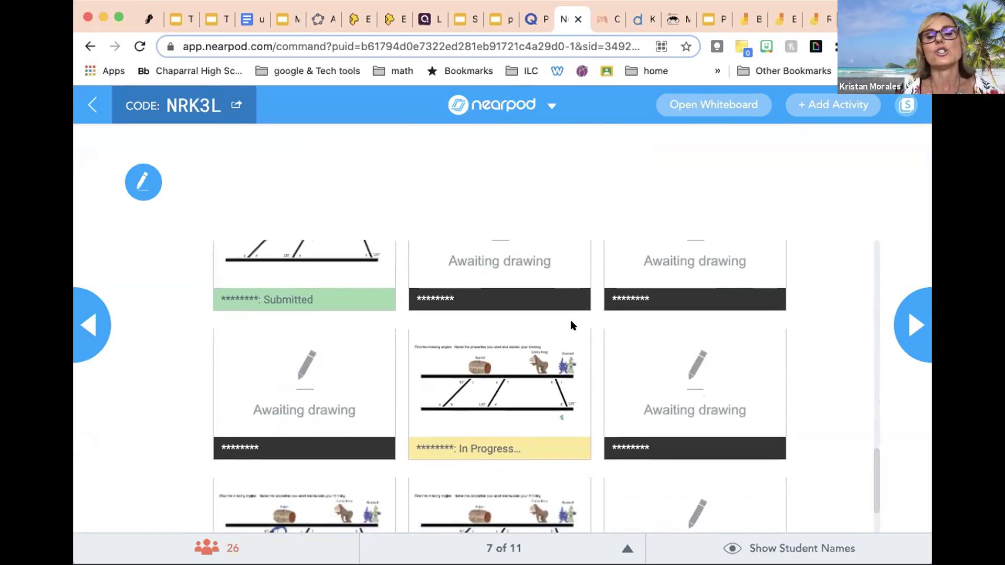
pyautogui.scroll(10, 571, 322)
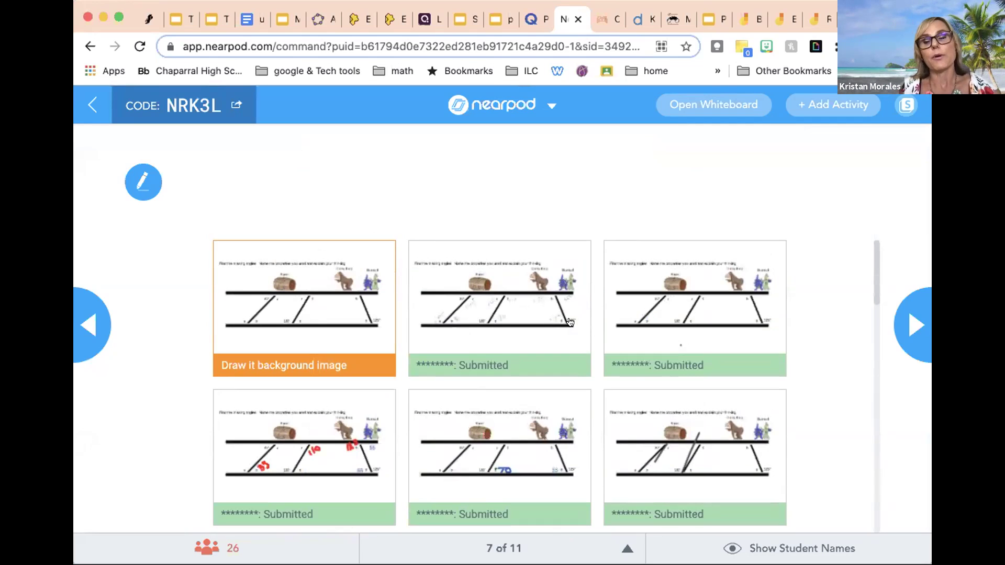
# Step: Open the Nearpod whiteboard, handwrite a short equation beginning "3x = 2" with the blue pen, and close the whiteboard
pyautogui.click(724, 103)
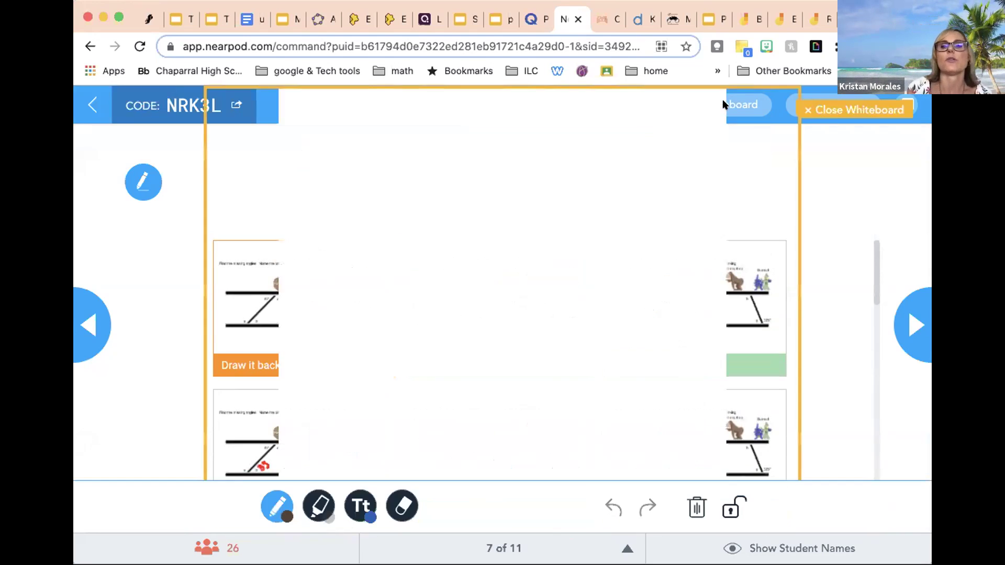
pyautogui.click(269, 516)
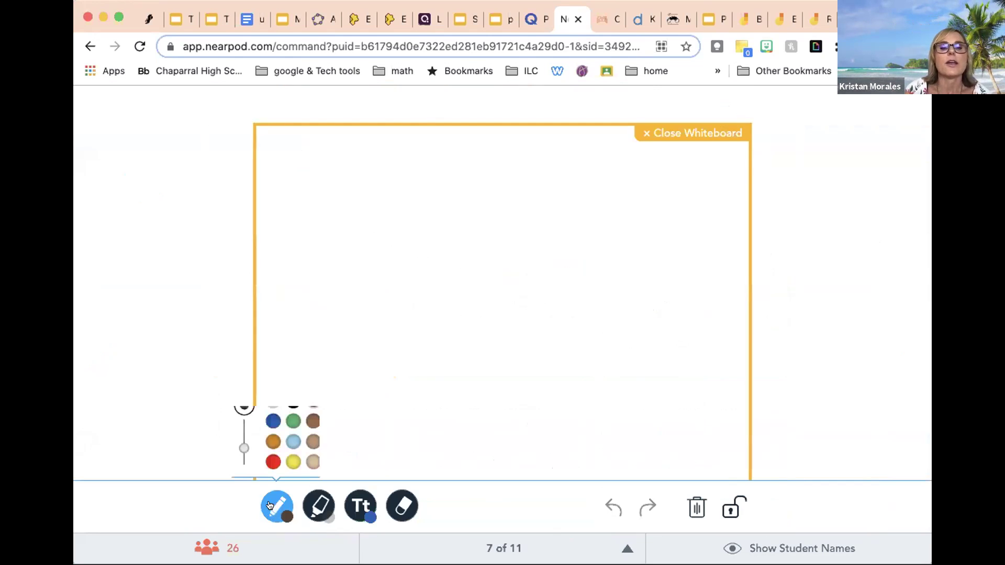
pyautogui.click(272, 390)
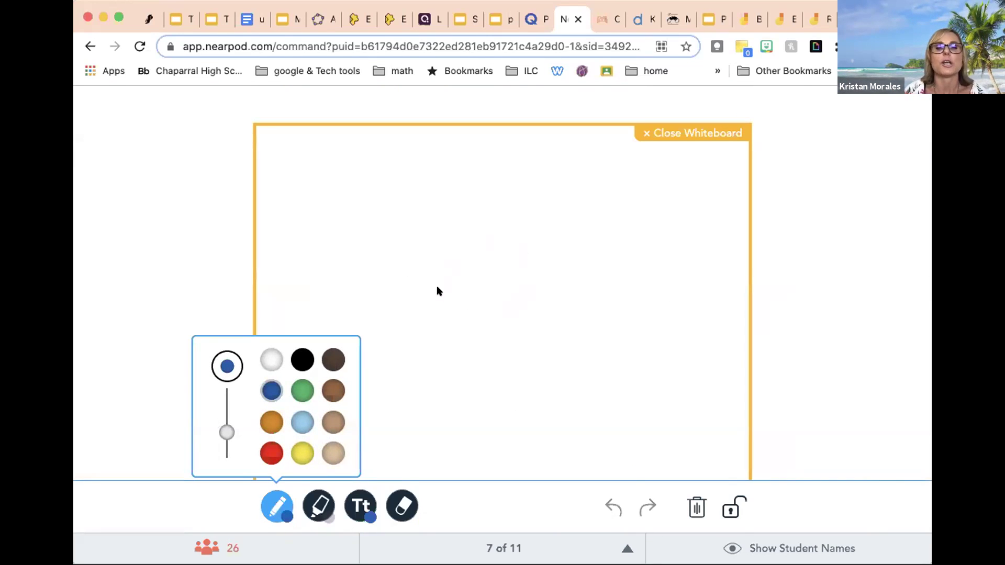
pyautogui.moveTo(427, 278)
pyautogui.mouseDown()
pyautogui.moveTo(435, 303)
pyautogui.moveTo(475, 304)
pyautogui.moveTo(449, 313)
pyautogui.moveTo(503, 288)
pyautogui.moveTo(566, 293)
pyautogui.moveTo(590, 272)
pyautogui.moveTo(622, 267)
pyautogui.mouseUp()
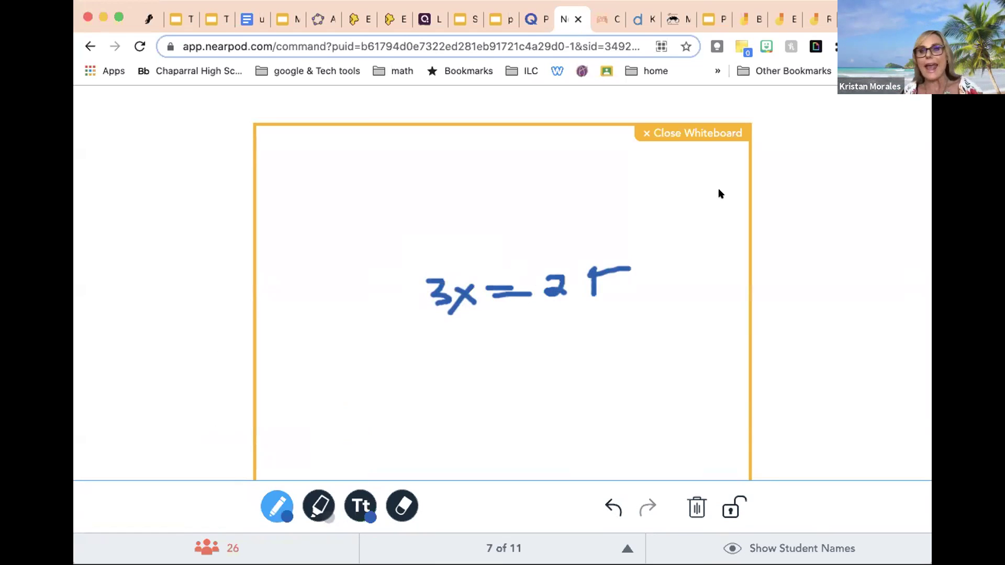
pyautogui.click(643, 132)
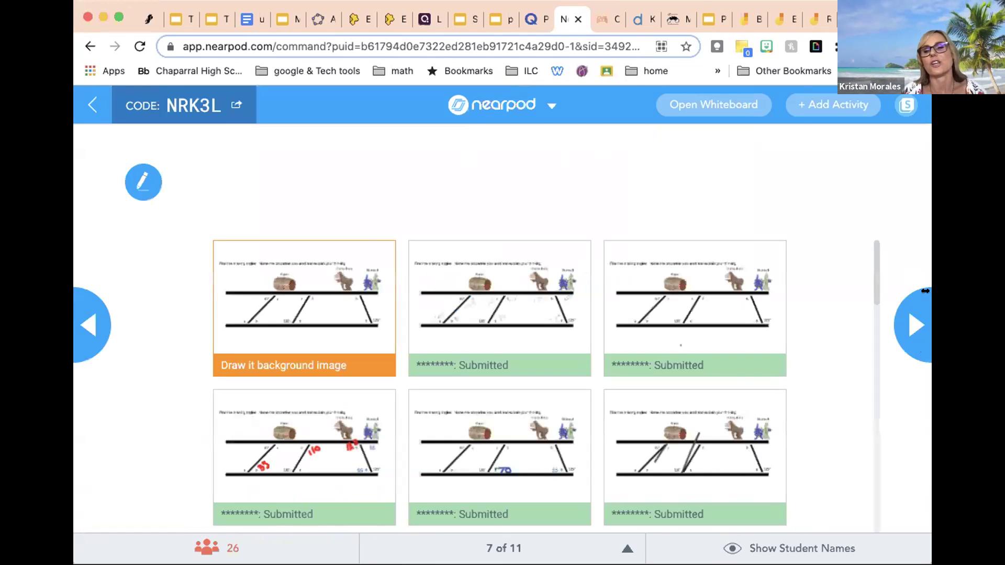
# Step: Advance to the Time to Climb activity, choose the Himalaya theme and start the game for the connected players
pyautogui.click(913, 321)
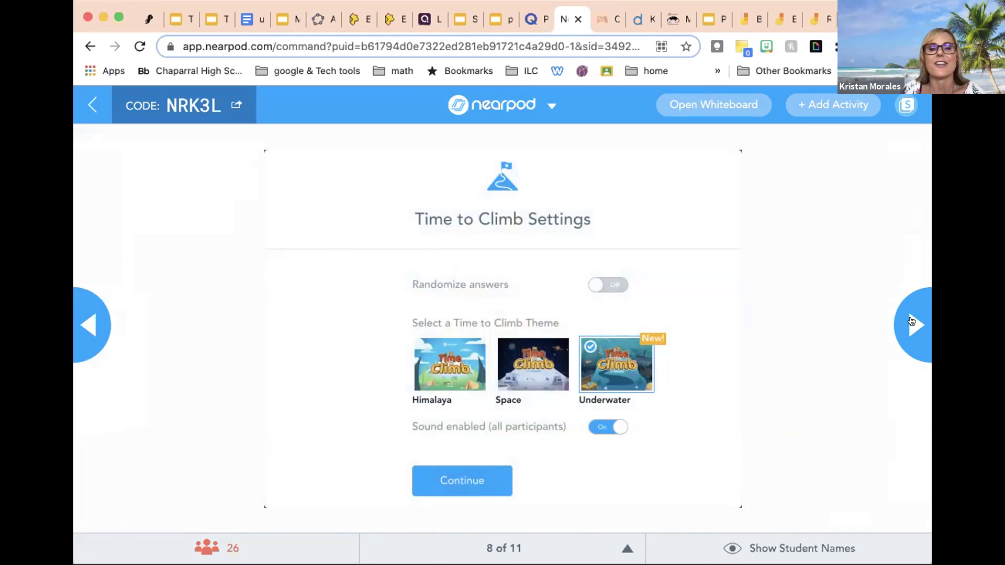
pyautogui.click(445, 359)
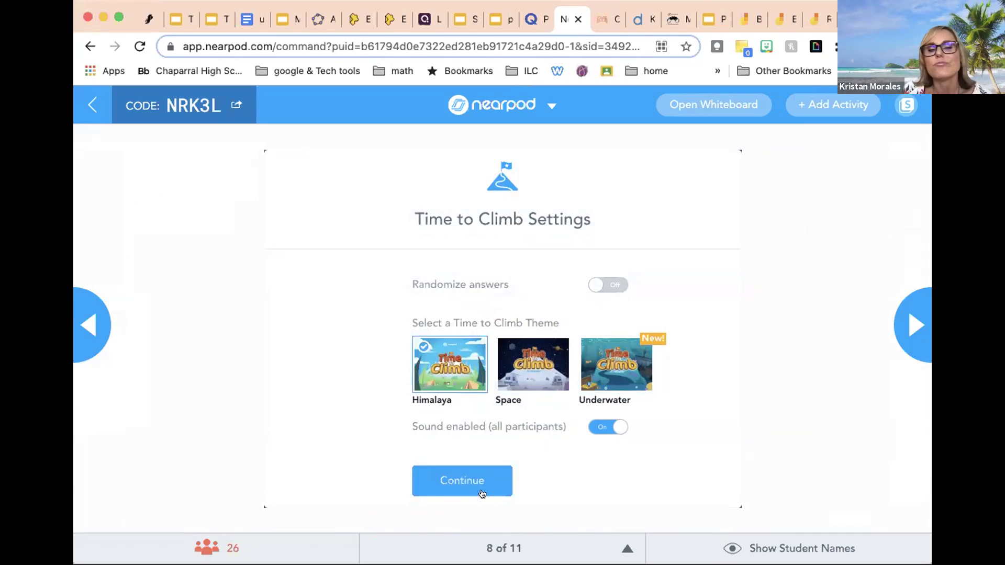
pyautogui.click(461, 481)
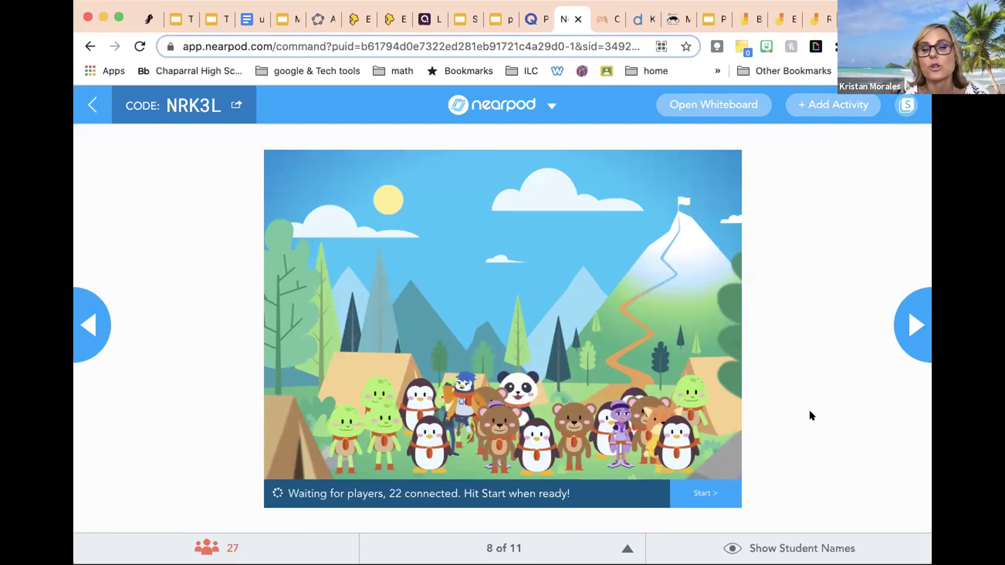
pyautogui.click(695, 493)
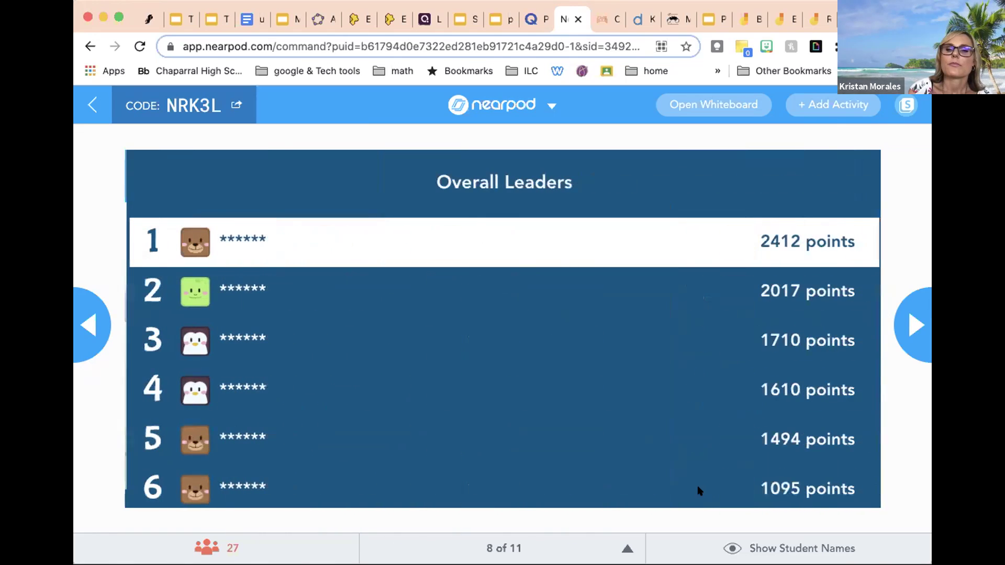
# Step: Show the student names on the Time to Climb leaderboard and advance the lesson to the homework slide
pyautogui.click(725, 549)
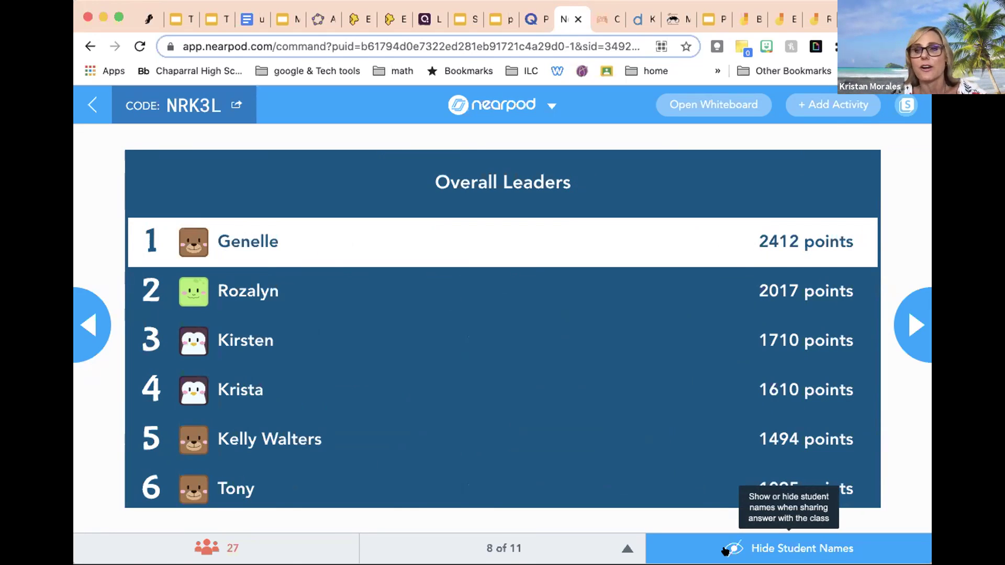
pyautogui.click(913, 319)
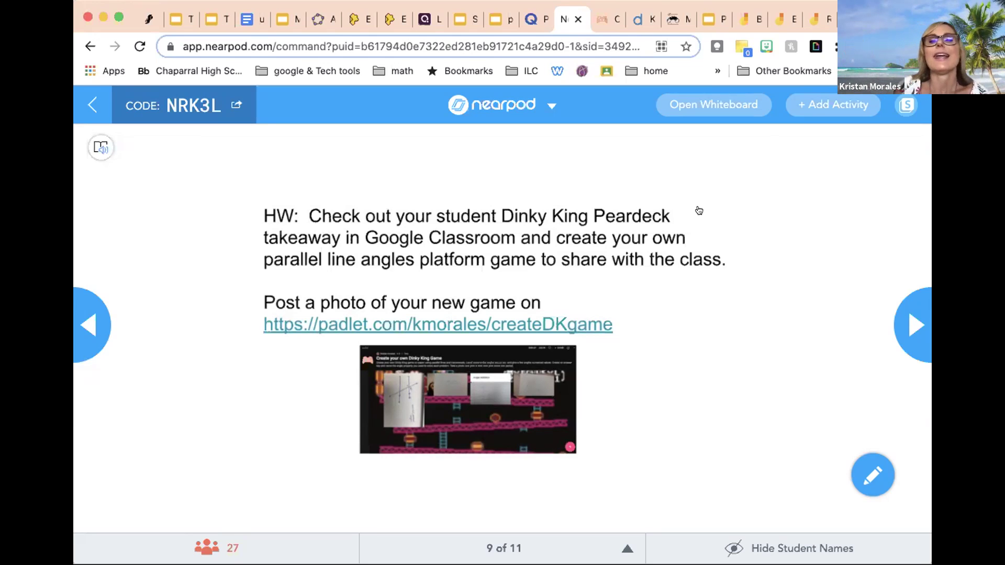
# Step: View the "Create your own Dinky King Game" Padlet board, return to the Nearpod lesson and end its live session for all students
pyautogui.click(608, 21)
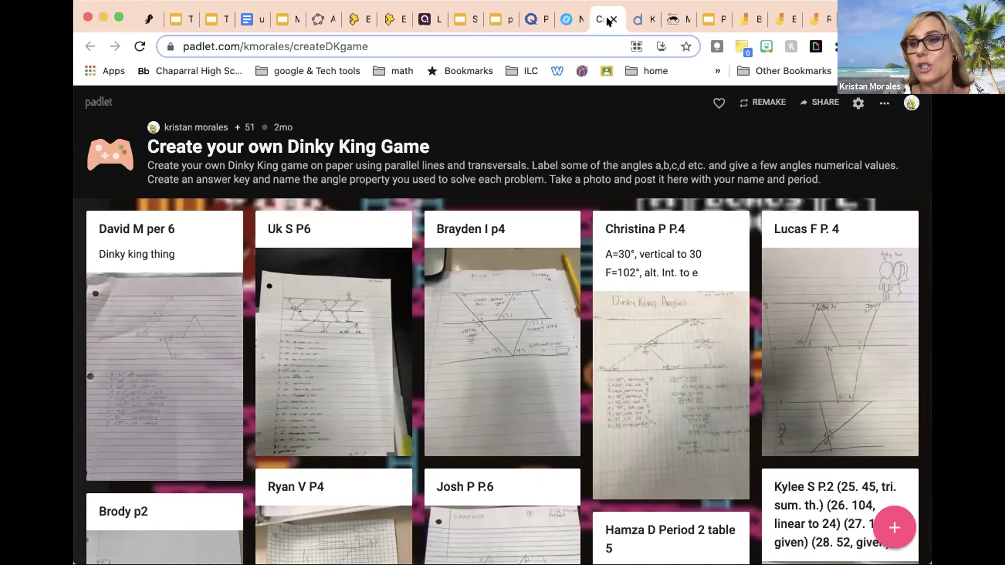
pyautogui.click(570, 21)
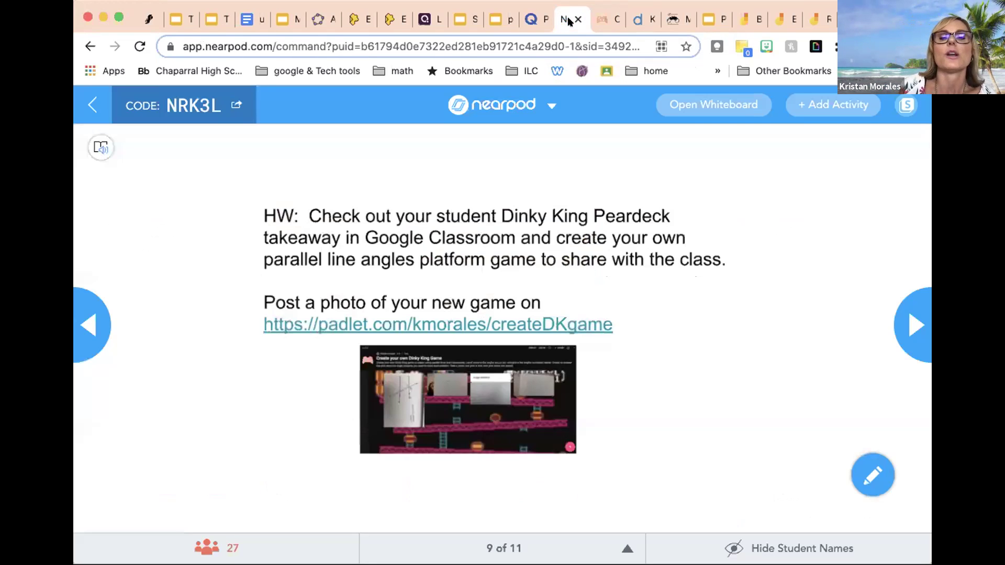
pyautogui.click(545, 102)
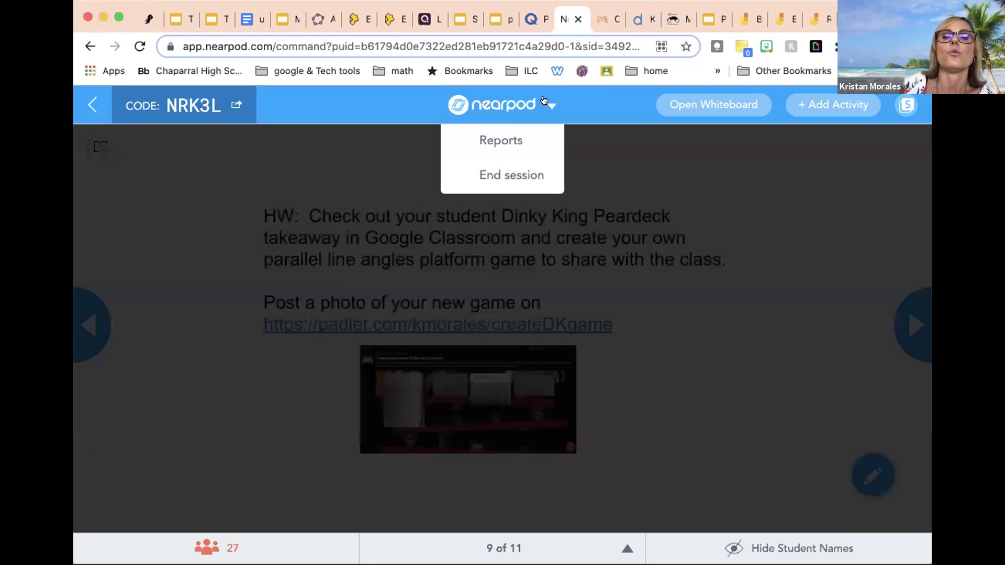
pyautogui.click(487, 170)
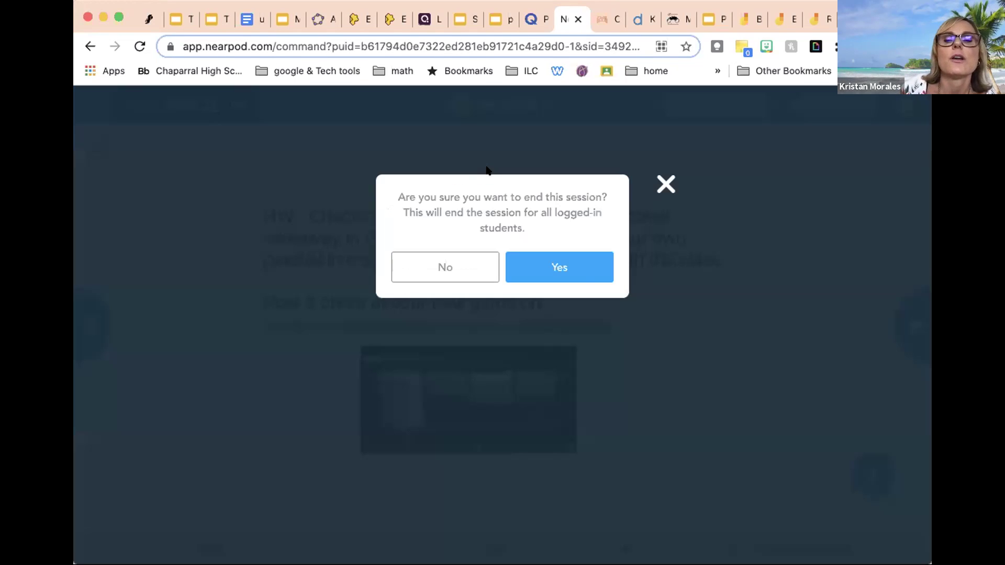
pyautogui.click(578, 283)
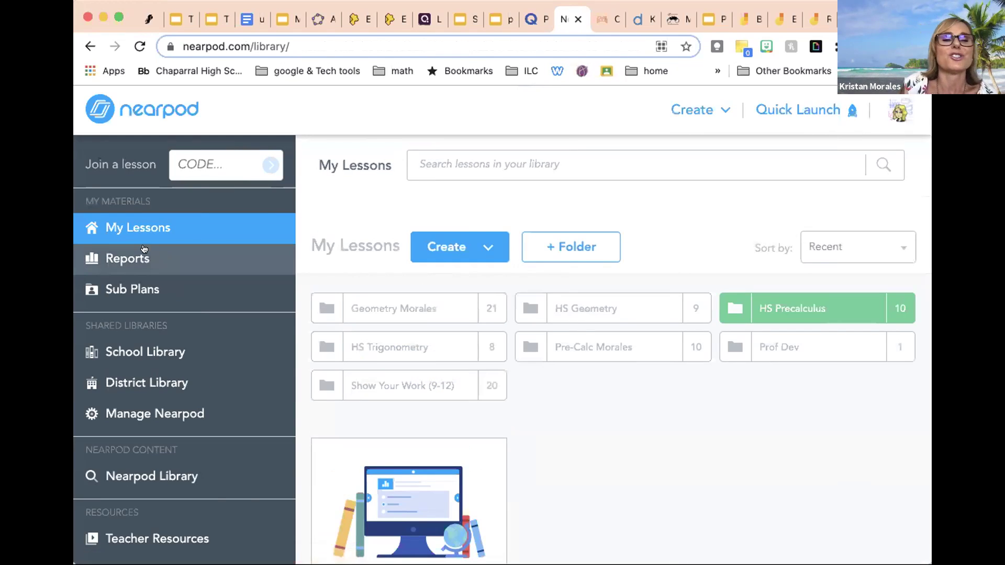
# Step: Open the Nearpod Dinky King report for the 2021-7-14 10:46 am session and look at its participation summary
pyautogui.click(130, 257)
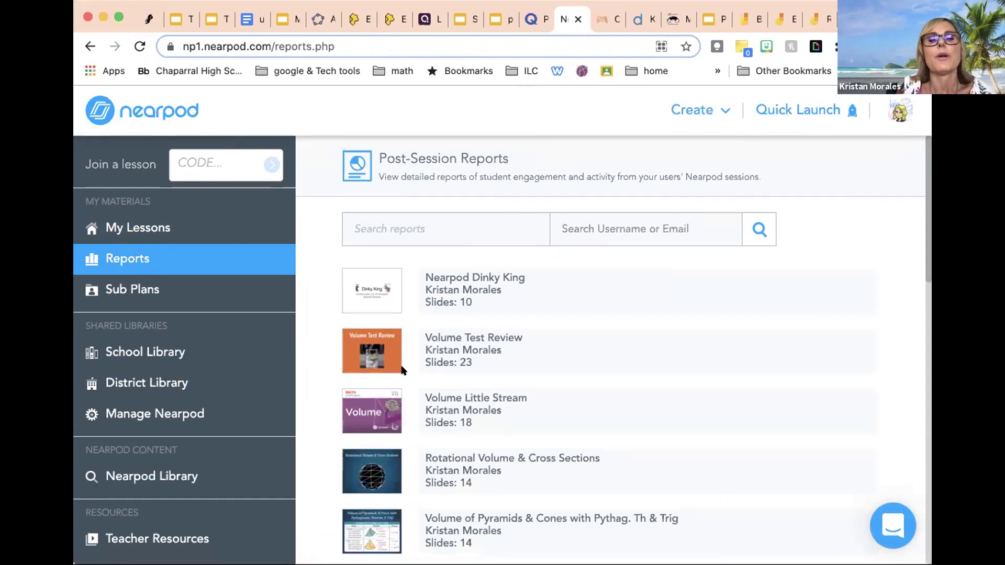
pyautogui.click(470, 279)
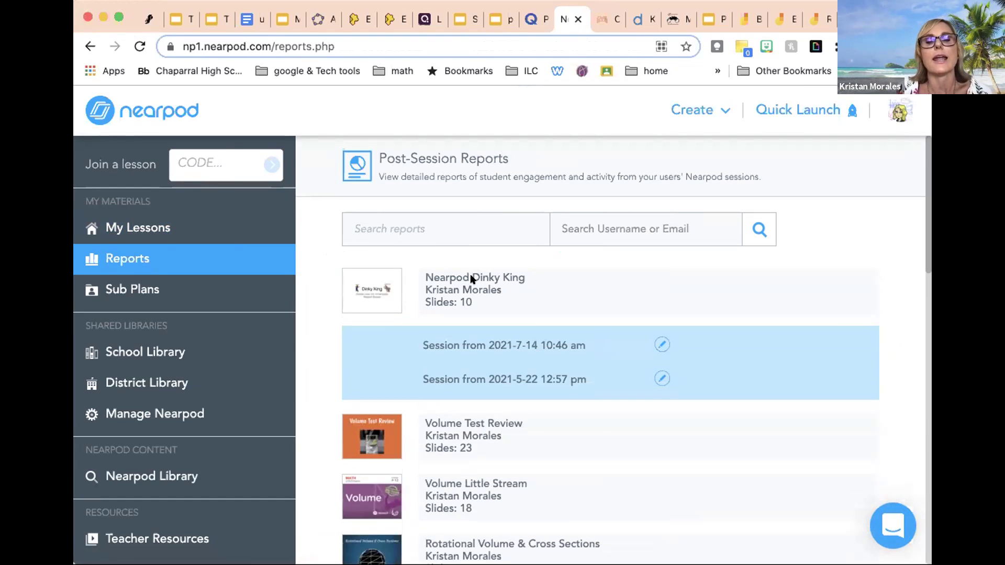
pyautogui.click(536, 344)
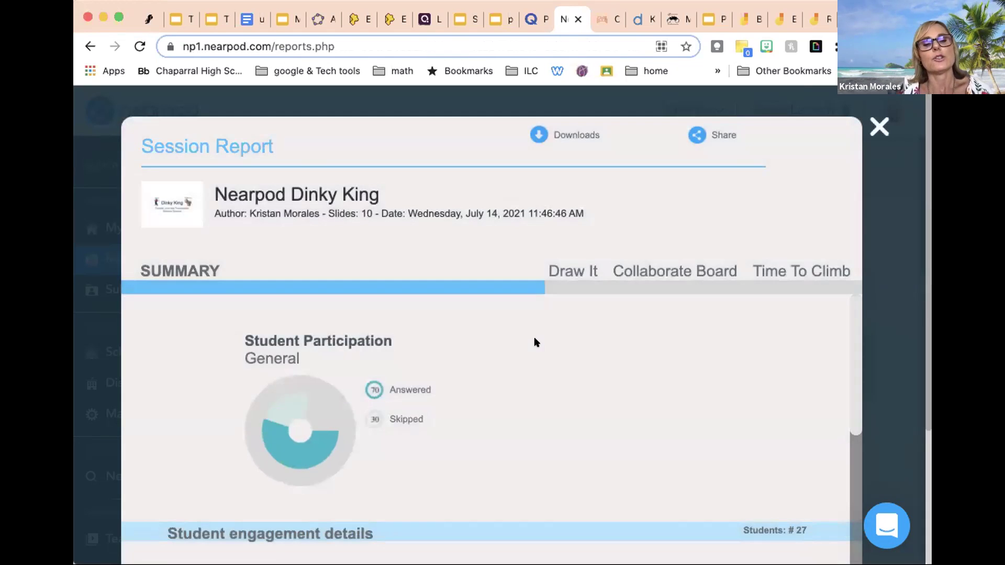
pyautogui.scroll(-2, 580, 351)
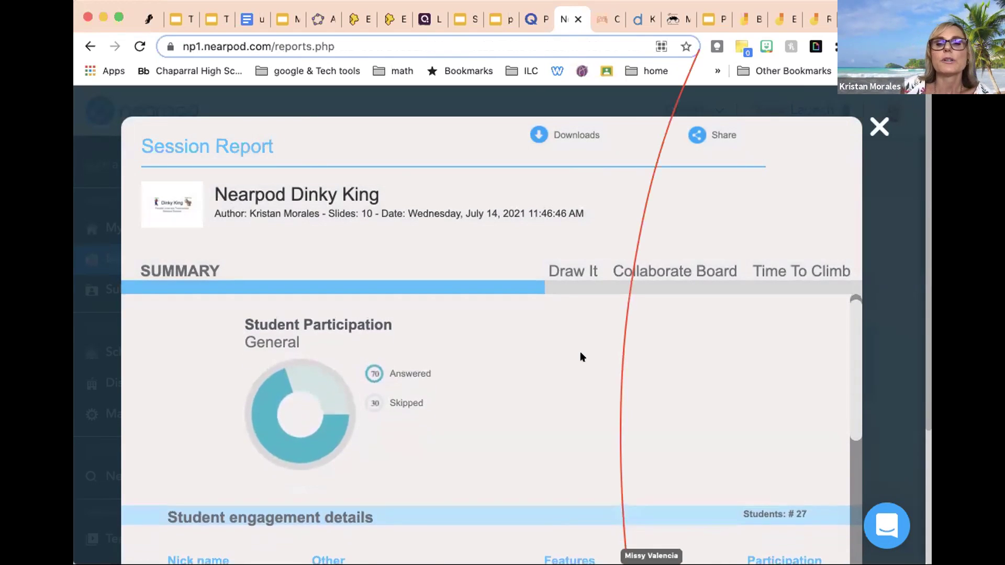
pyautogui.scroll(-4, 771, 390)
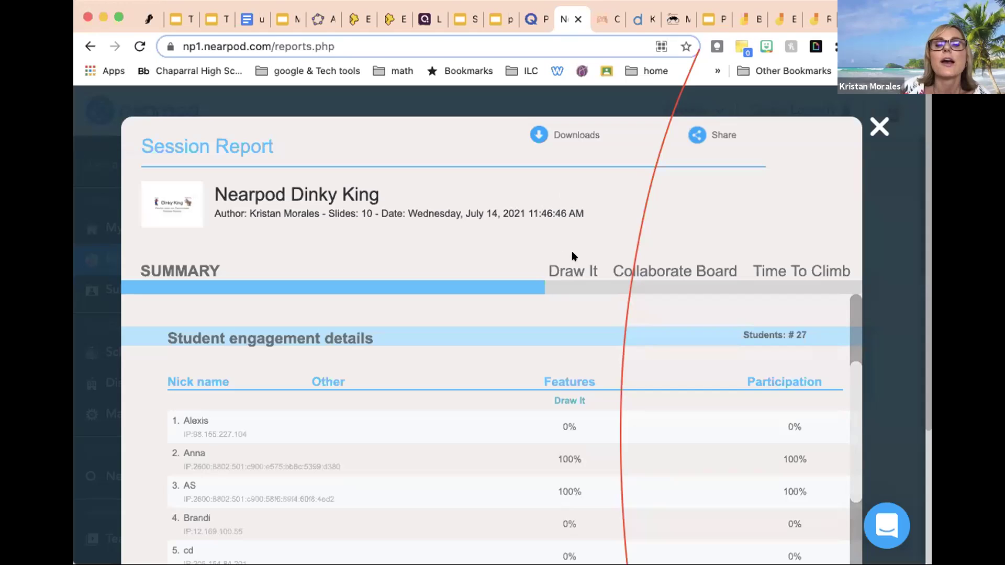
# Step: Look through the session report's Draw It, Collaborate Board and Time To Climb sections and return to the summary
pyautogui.click(566, 271)
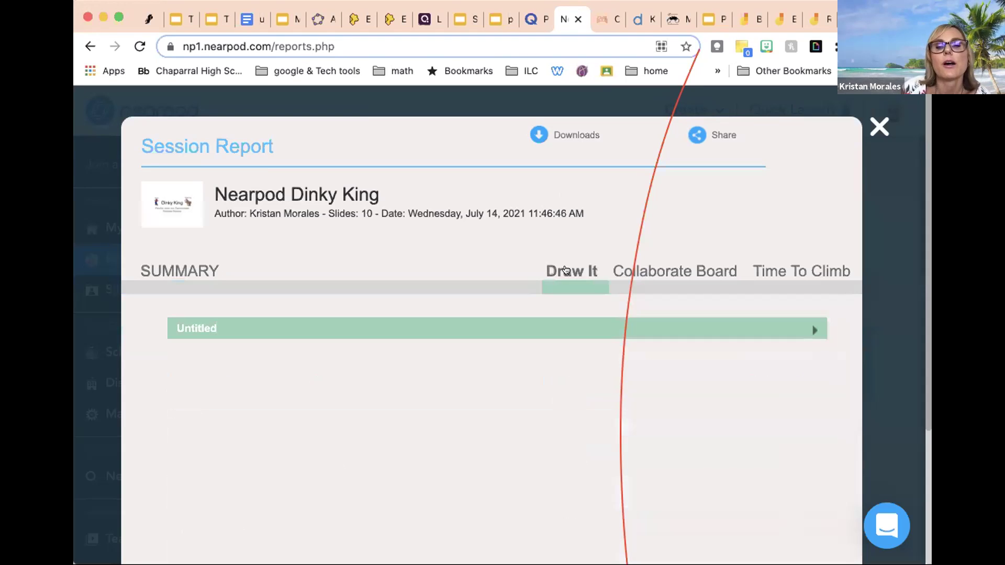
pyautogui.click(663, 261)
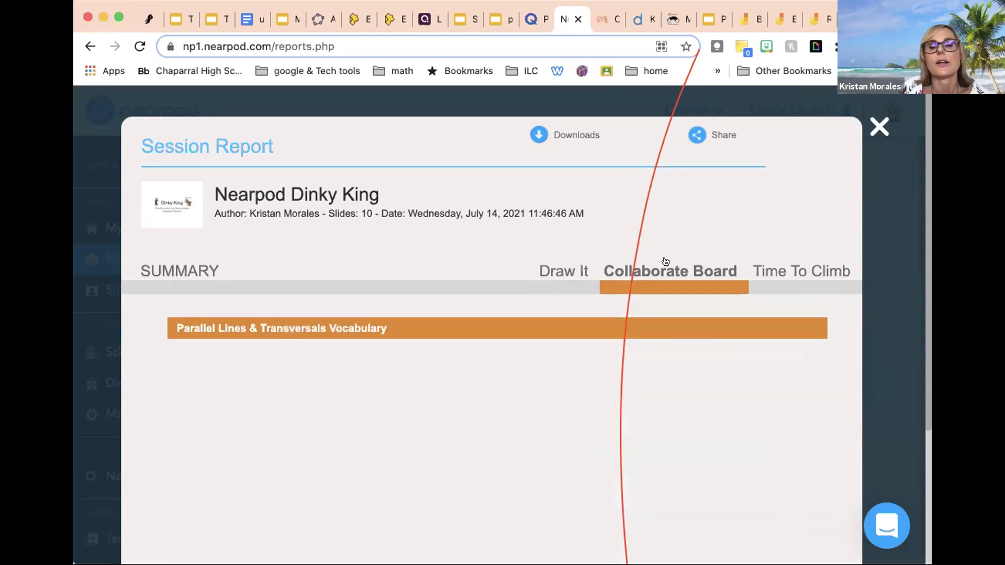
pyautogui.click(779, 269)
pyautogui.click(182, 268)
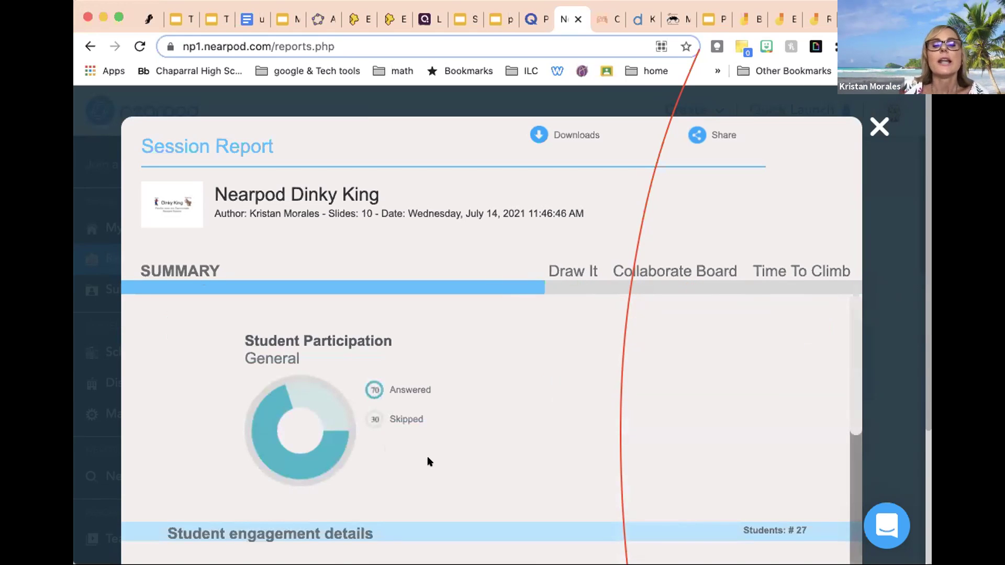
# Step: Read through the per-student engagement details in the session report and close the report
pyautogui.scroll(-3, 427, 460)
pyautogui.scroll(-3, 428, 460)
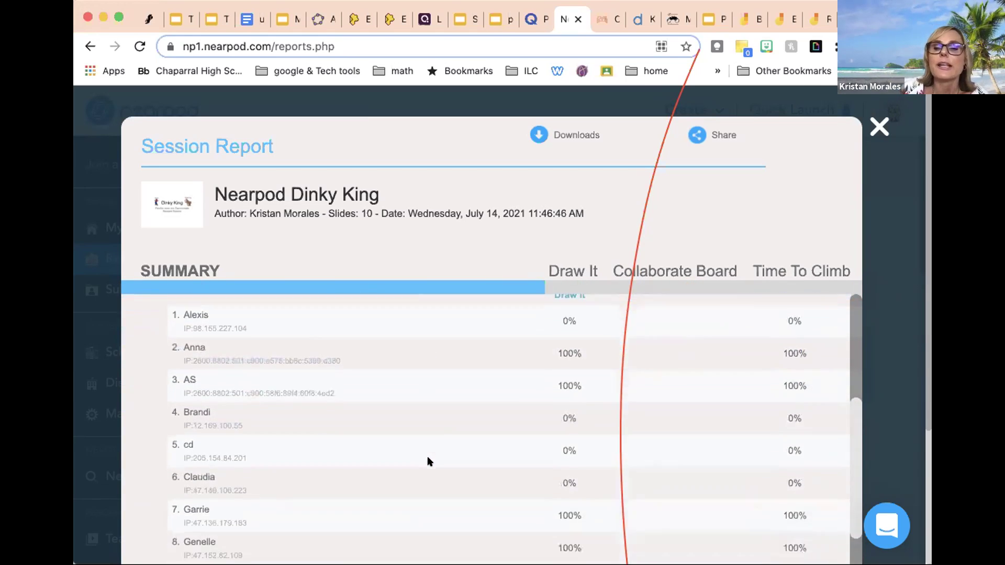
pyautogui.scroll(-5, 428, 461)
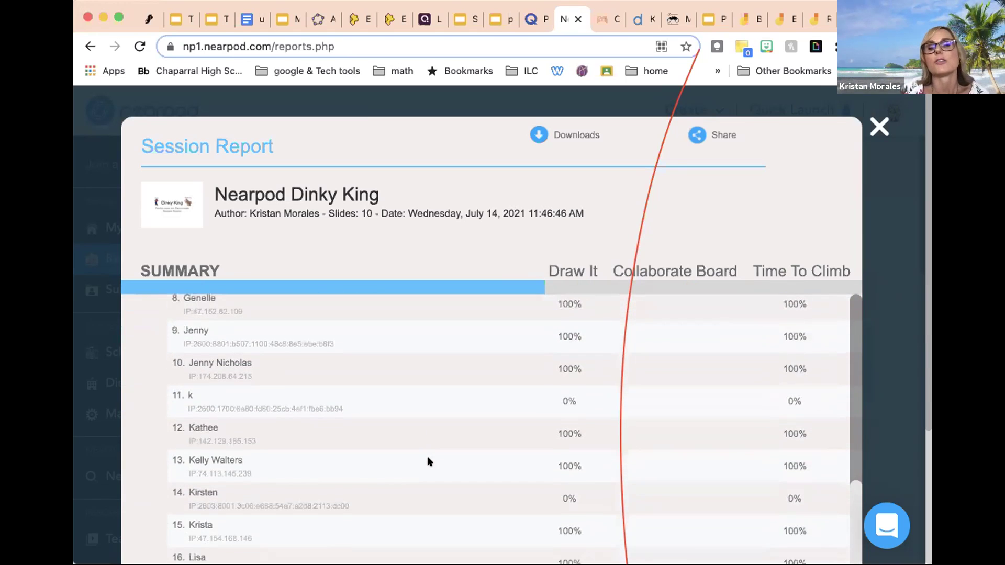
pyautogui.scroll(-1, 427, 460)
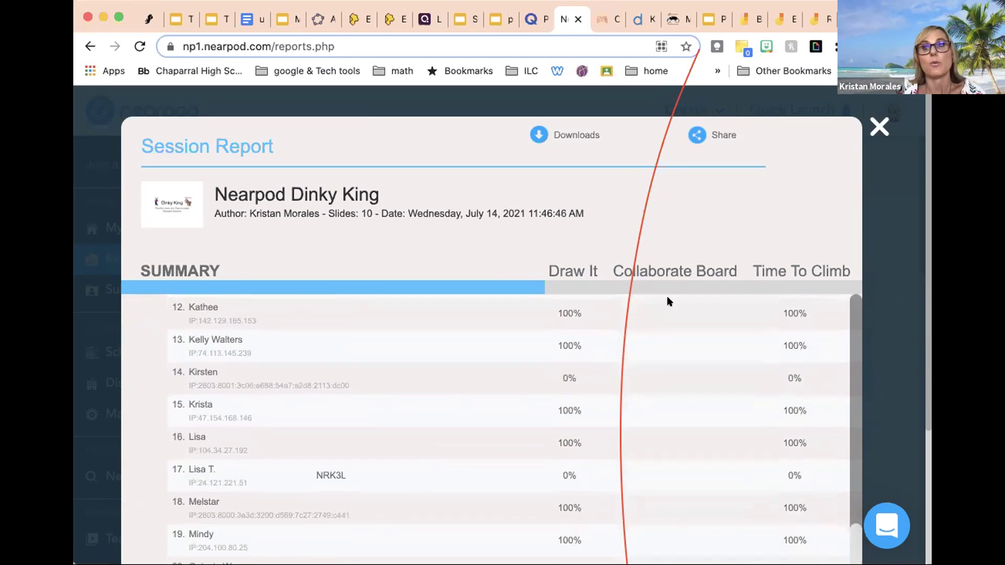
pyautogui.click(874, 124)
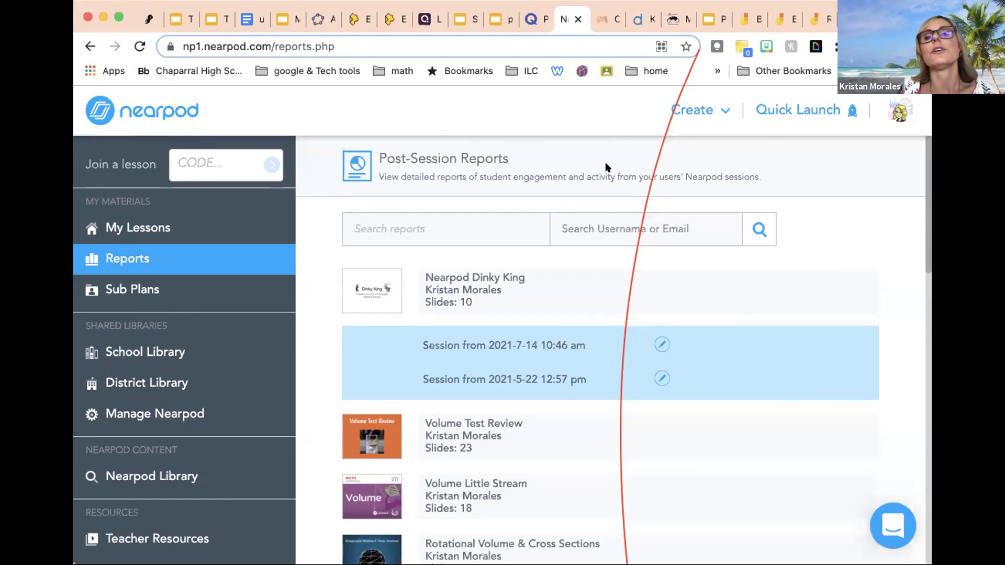
# Step: Switch back to the lesson presentation in Google Slides and advance from Guided Practice to the "Check for Understanding" slide
pyautogui.click(211, 22)
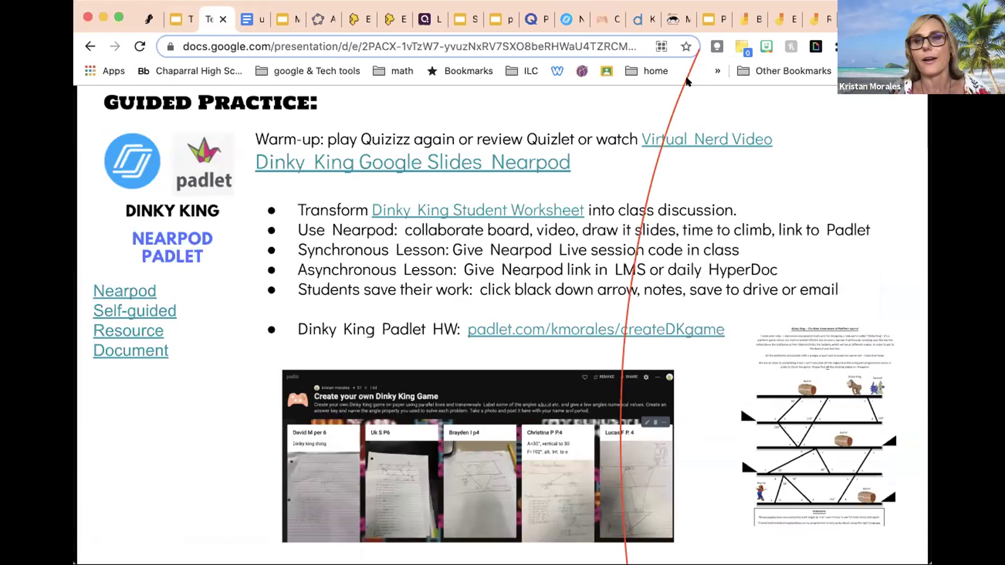
pyautogui.moveTo(253, 432)
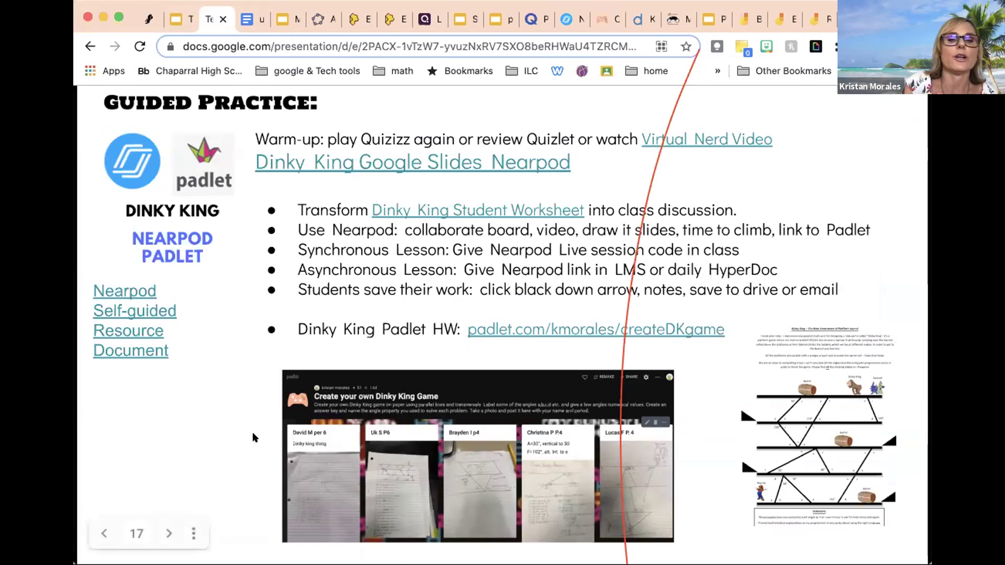
pyautogui.click(165, 533)
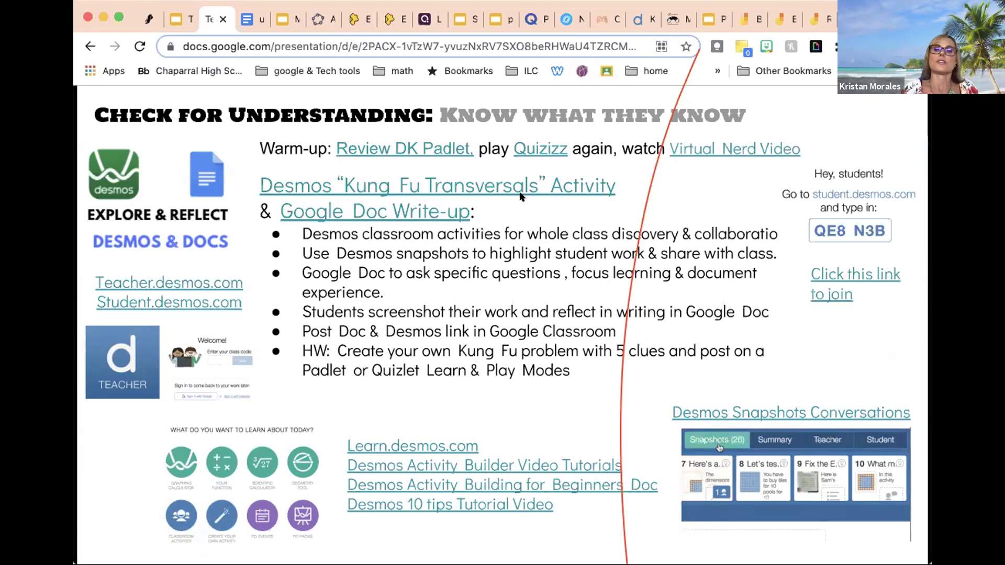
# Step: Switch to the Desmos "Kung Fu Transversals" activity page and look through its nine screens
pyautogui.click(642, 19)
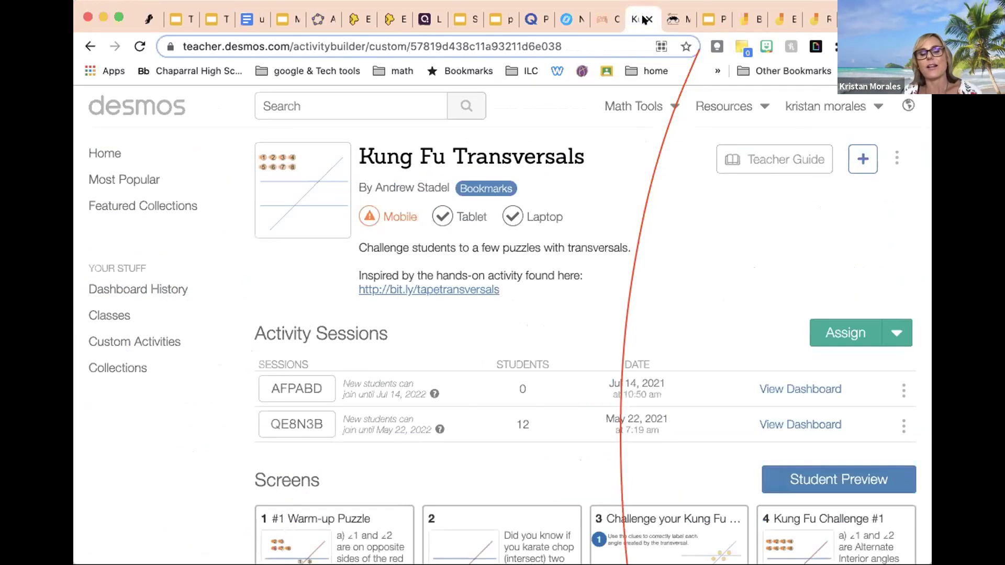
pyautogui.scroll(-3, 644, 240)
pyautogui.scroll(3, 644, 240)
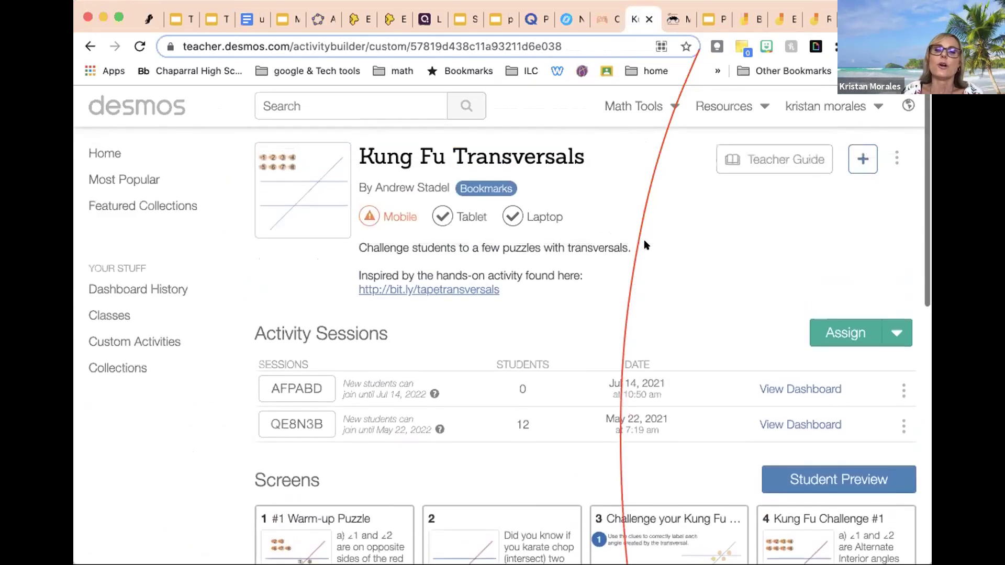
pyautogui.scroll(-1, 645, 245)
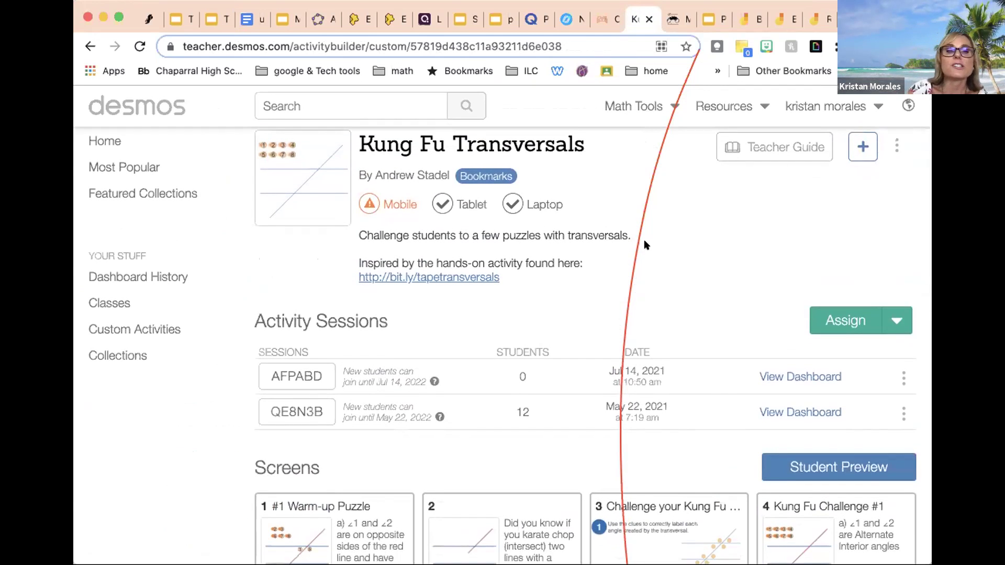
pyautogui.scroll(-5, 645, 245)
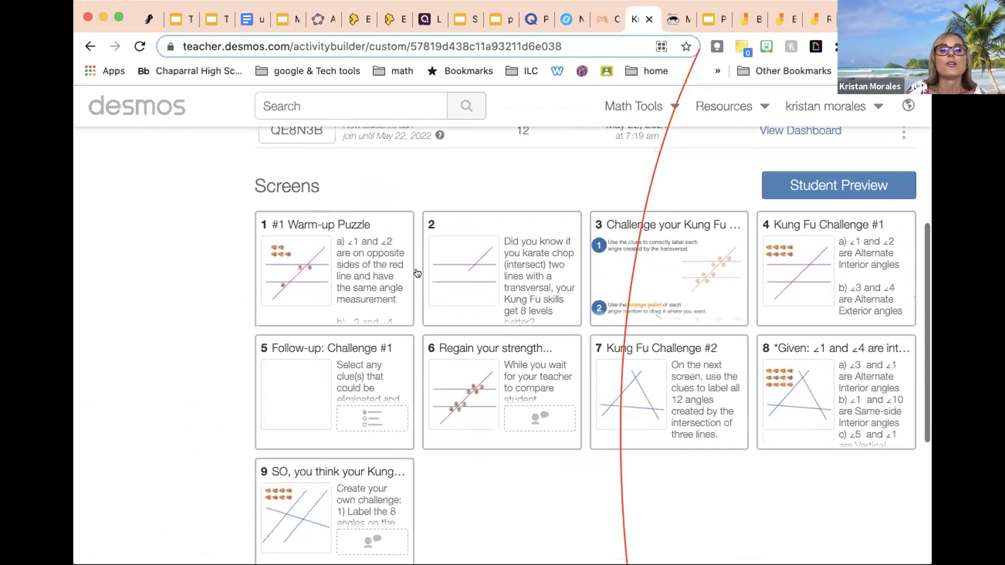
pyautogui.scroll(-2, 532, 525)
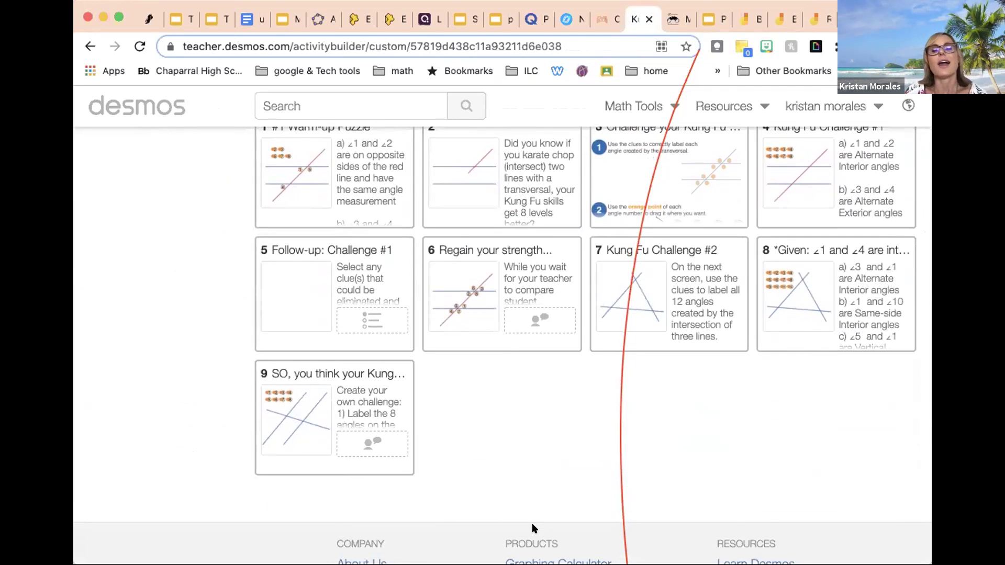
pyautogui.scroll(8, 532, 523)
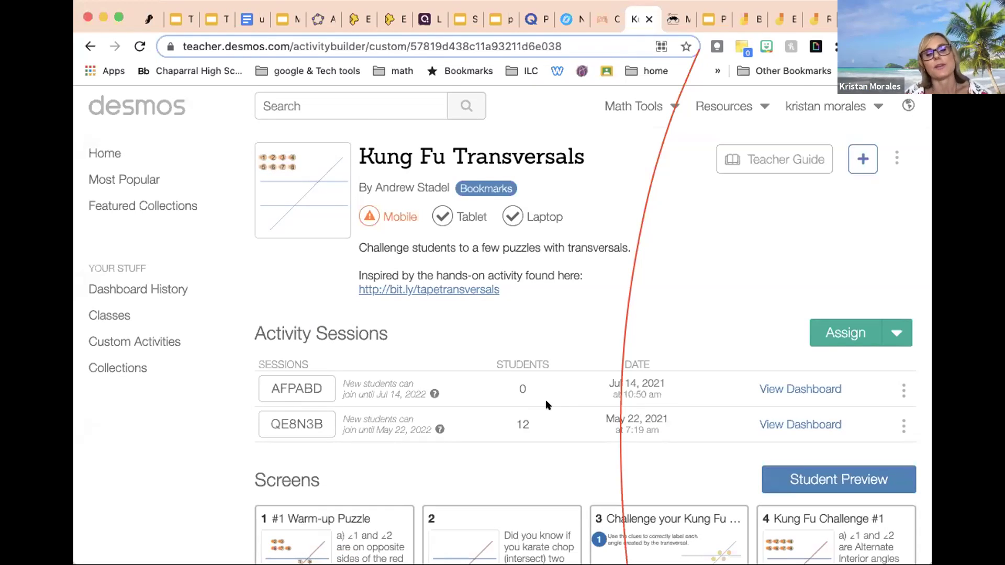
# Step: Check the activity's assignment options, then copy the student invitation link for the Jul 14, 2021 session and close the invitation
pyautogui.click(897, 331)
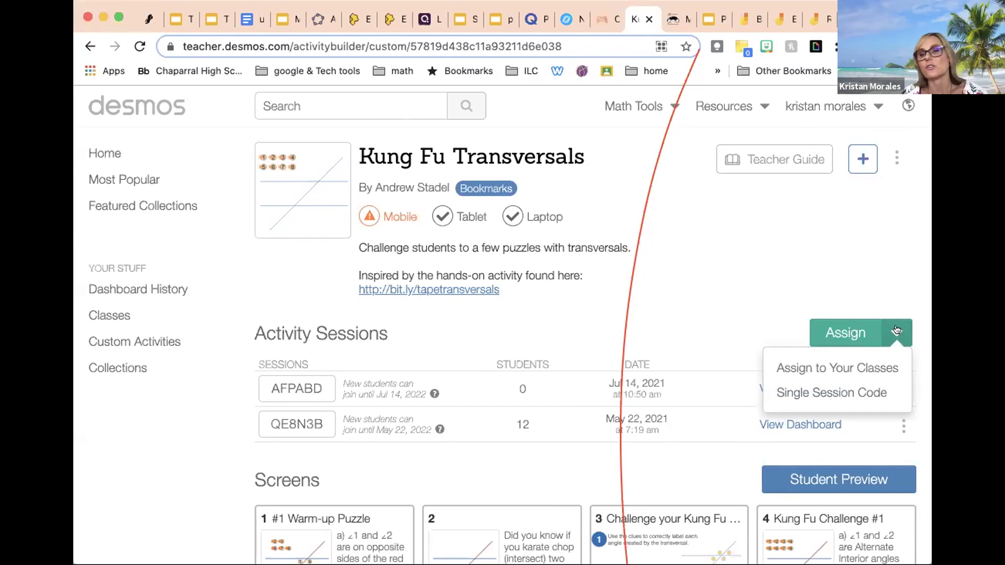
pyautogui.click(774, 303)
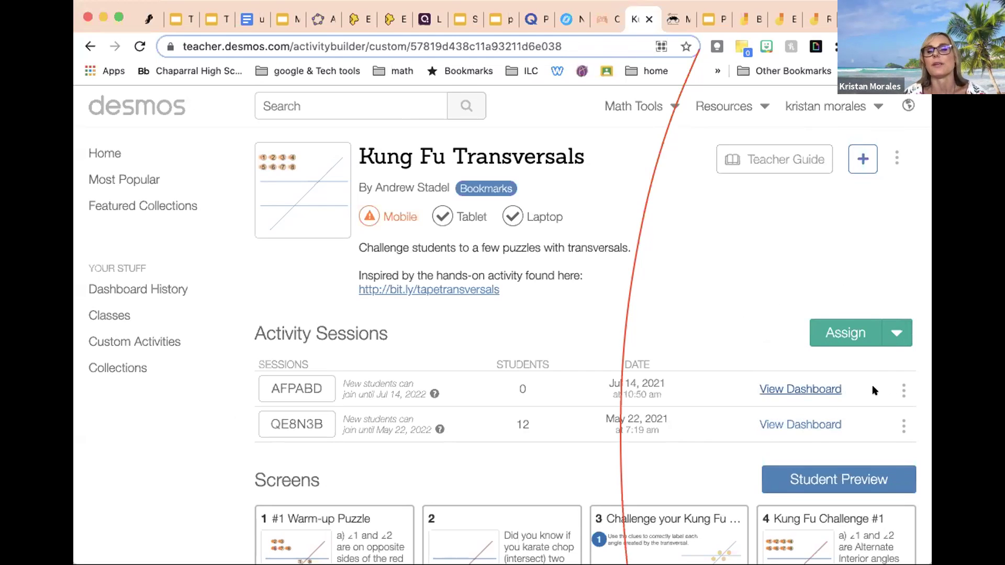
pyautogui.click(904, 391)
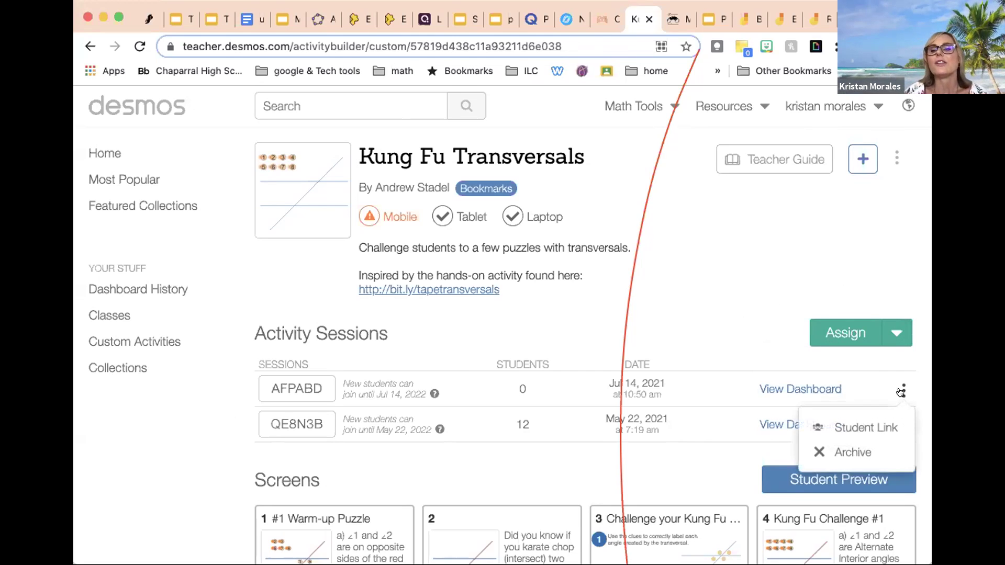
pyautogui.click(861, 428)
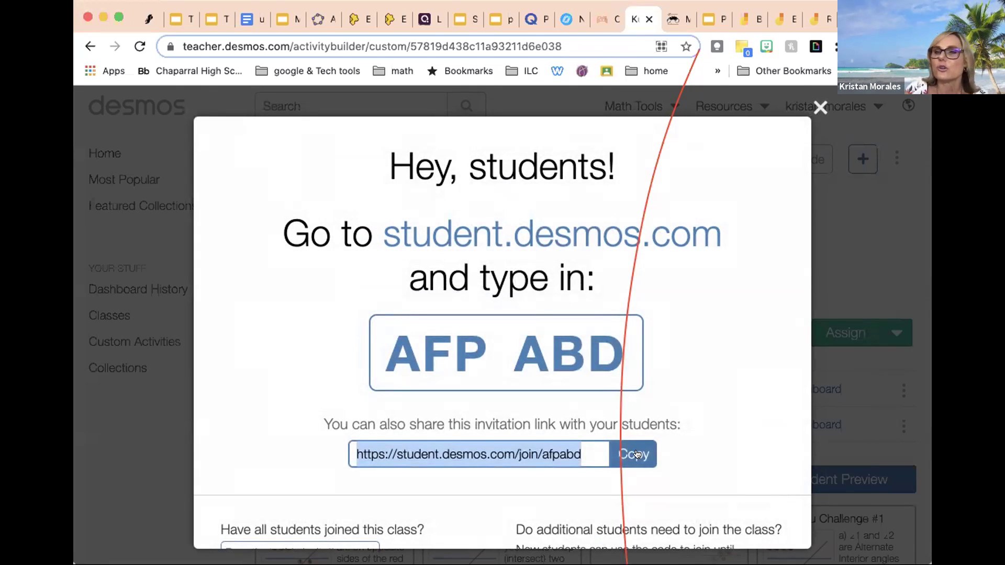
pyautogui.click(637, 454)
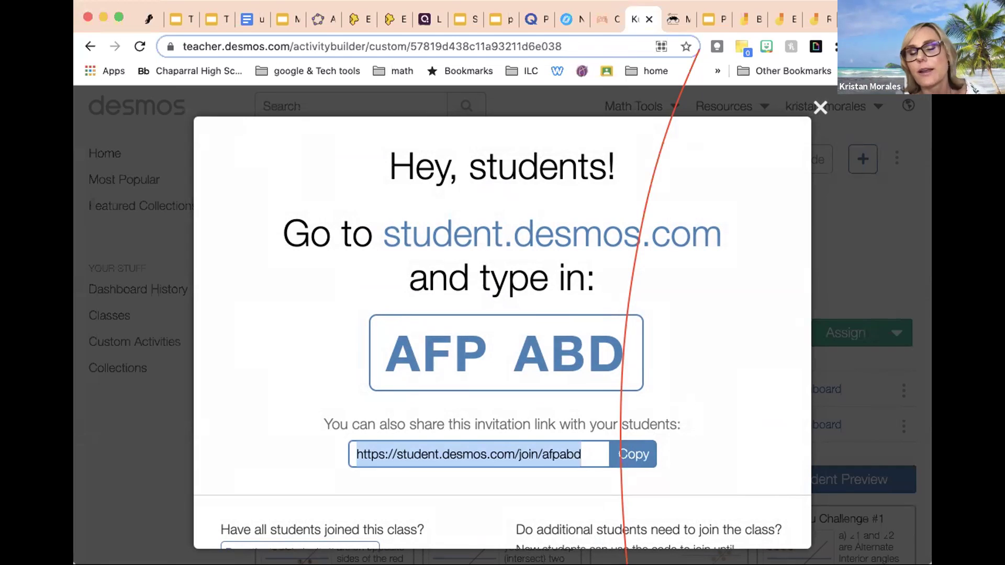
pyautogui.click(818, 108)
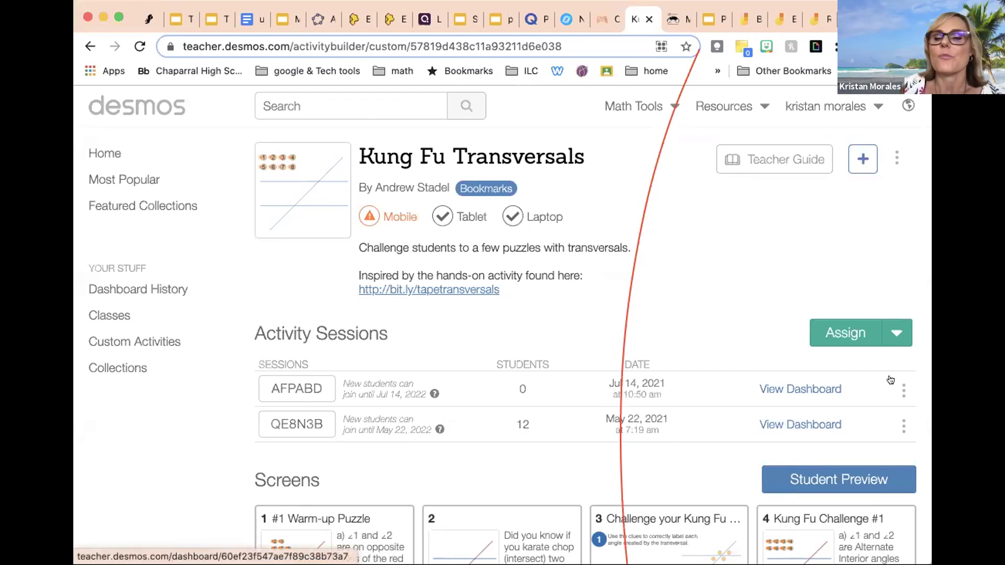
# Step: Open the dashboard of the Jul 14, 2021 session, dismiss the student invitation and anonymize the student names
pyautogui.click(791, 390)
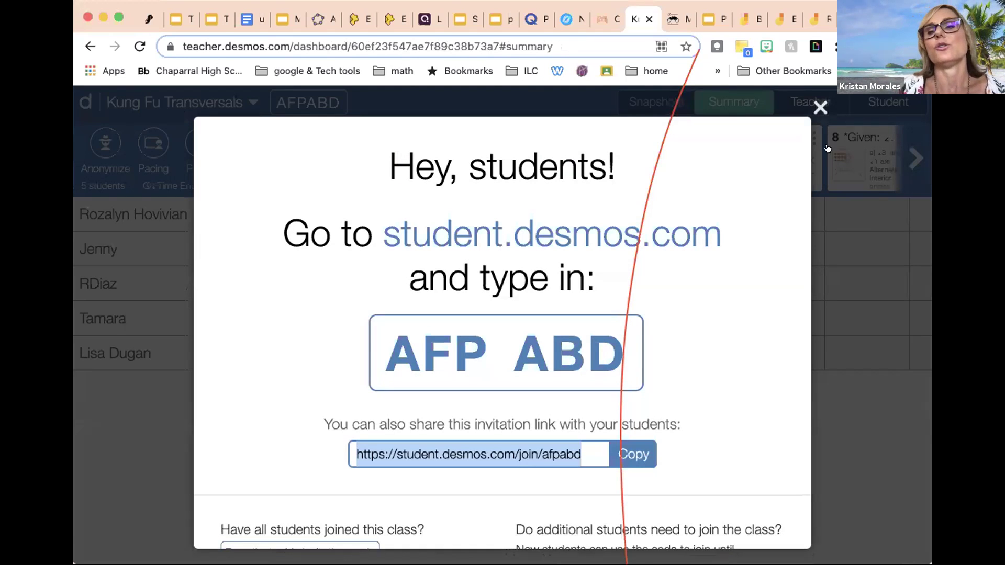
pyautogui.click(818, 107)
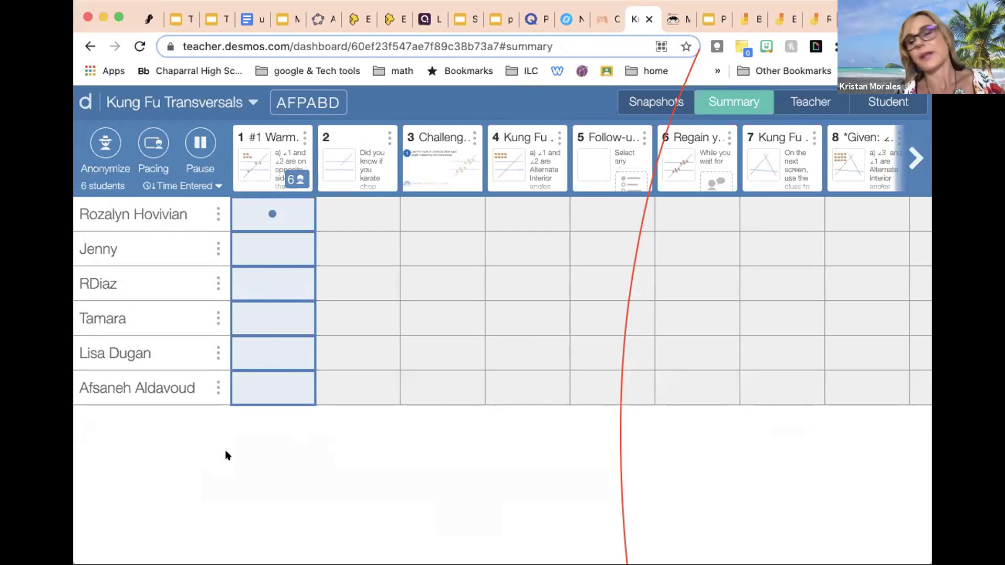
pyautogui.click(104, 139)
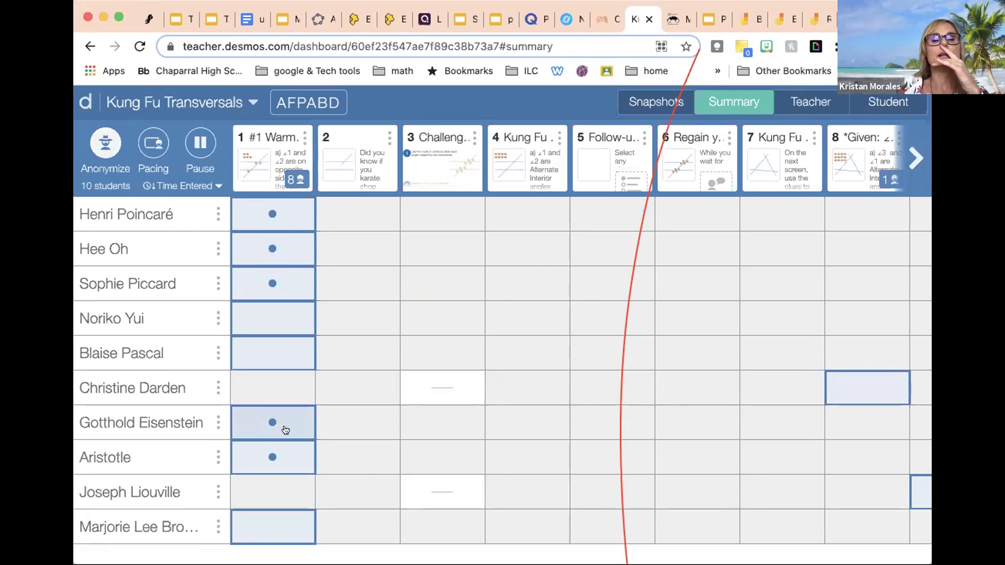
# Step: Open the "#1 Warm-up Puzzle" screen in the teacher view and examine the overlaid student responses and clues
pyautogui.click(270, 172)
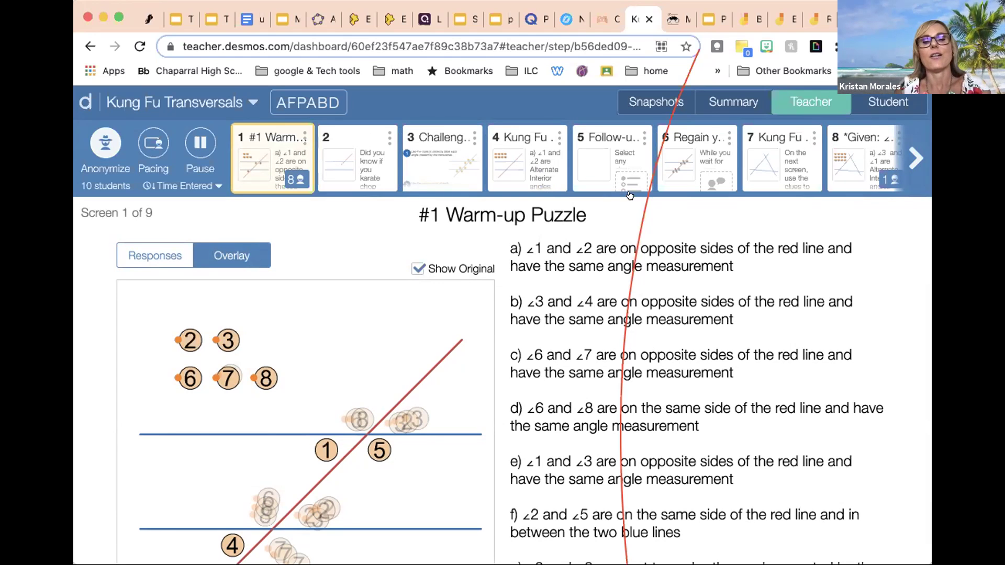
pyautogui.scroll(-3, 644, 341)
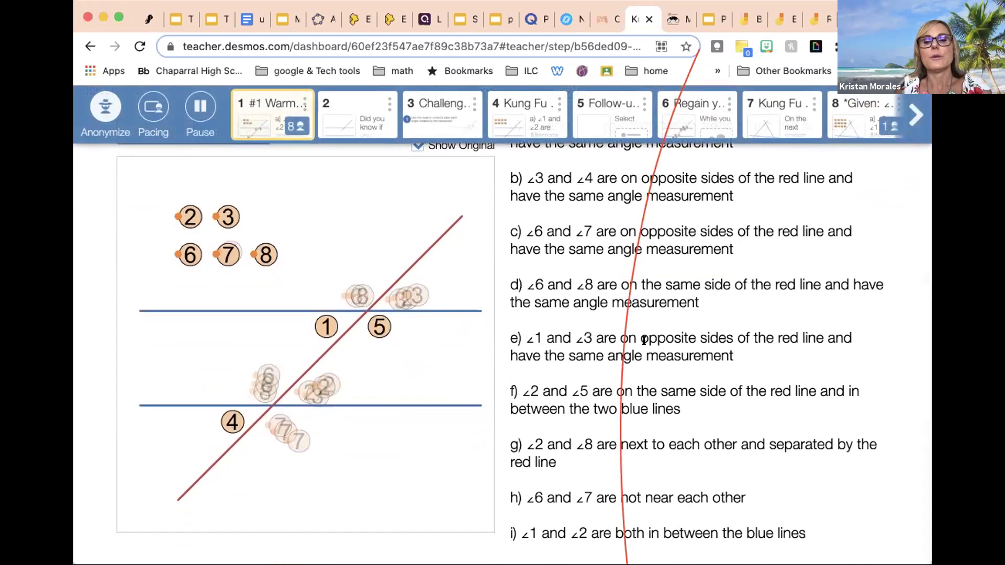
pyautogui.scroll(3, 650, 343)
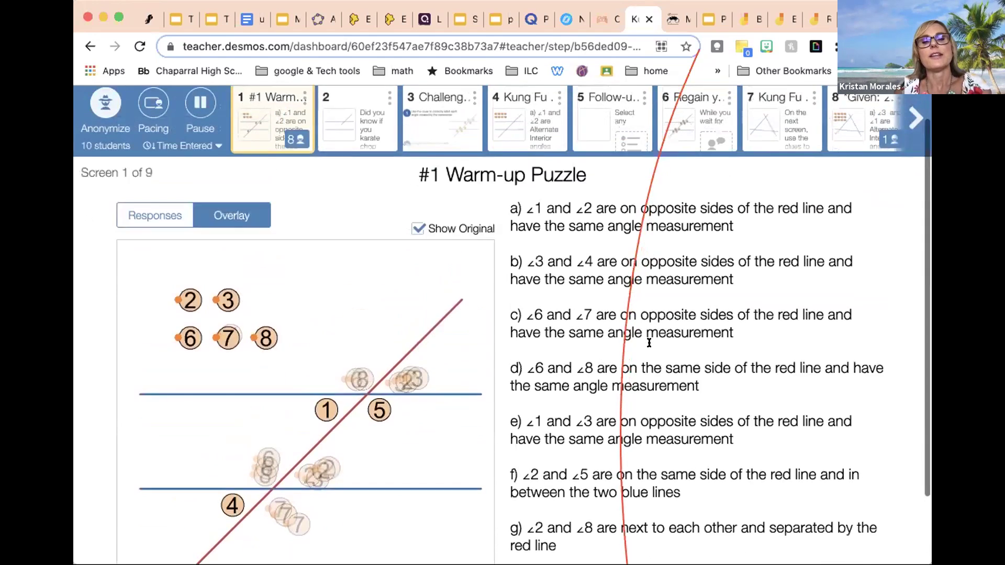